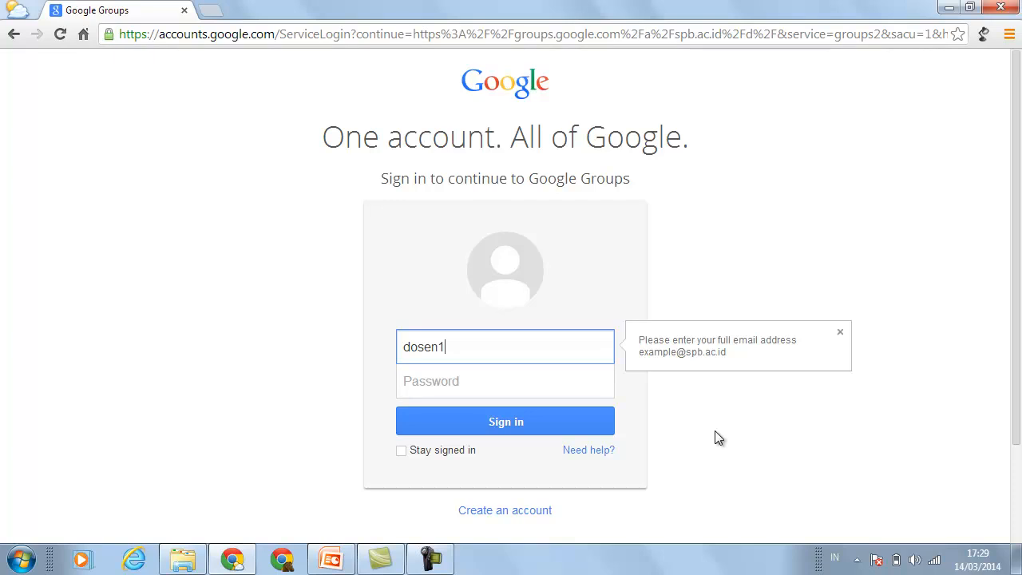
# - Load groups.spb.ac.id from the browser's address bar
pyautogui.click(378, 36)
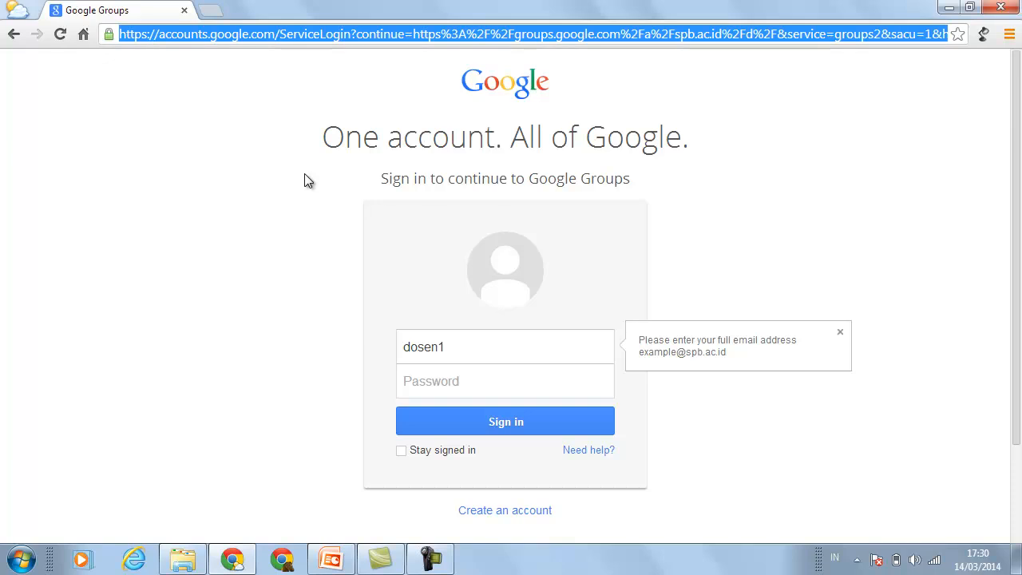
pyautogui.write('groups')
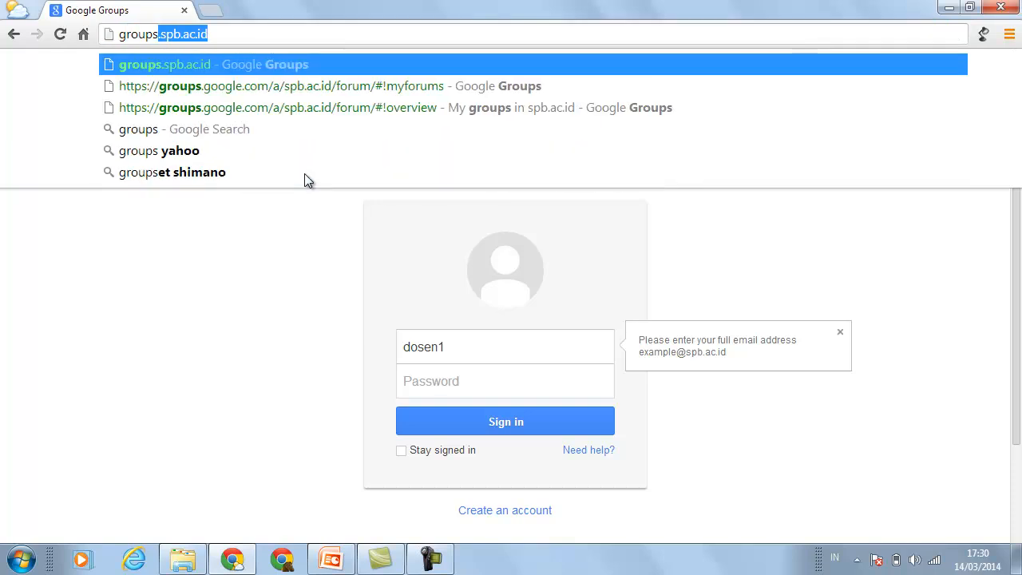
pyautogui.press('Right')
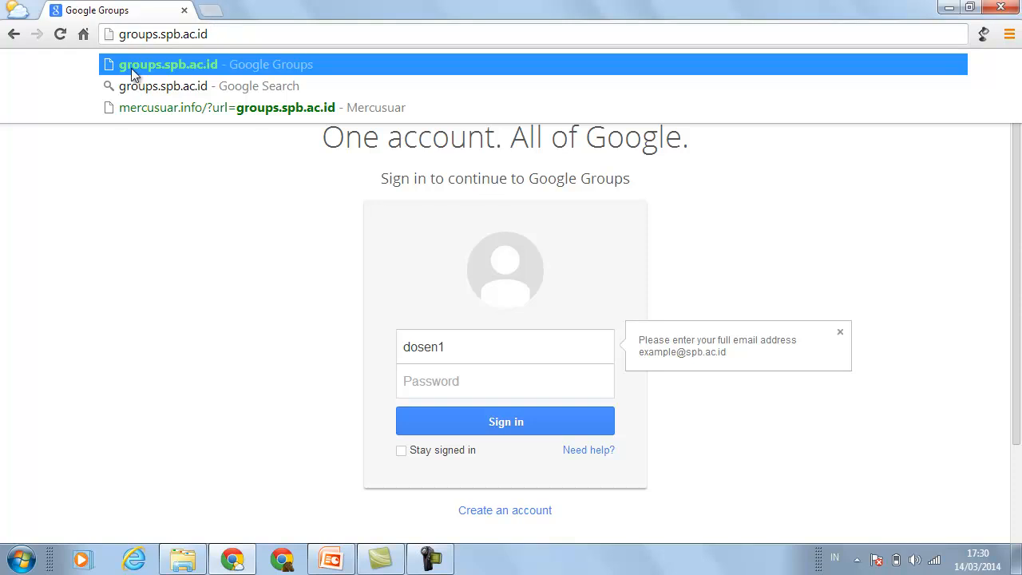
pyautogui.press('Return')
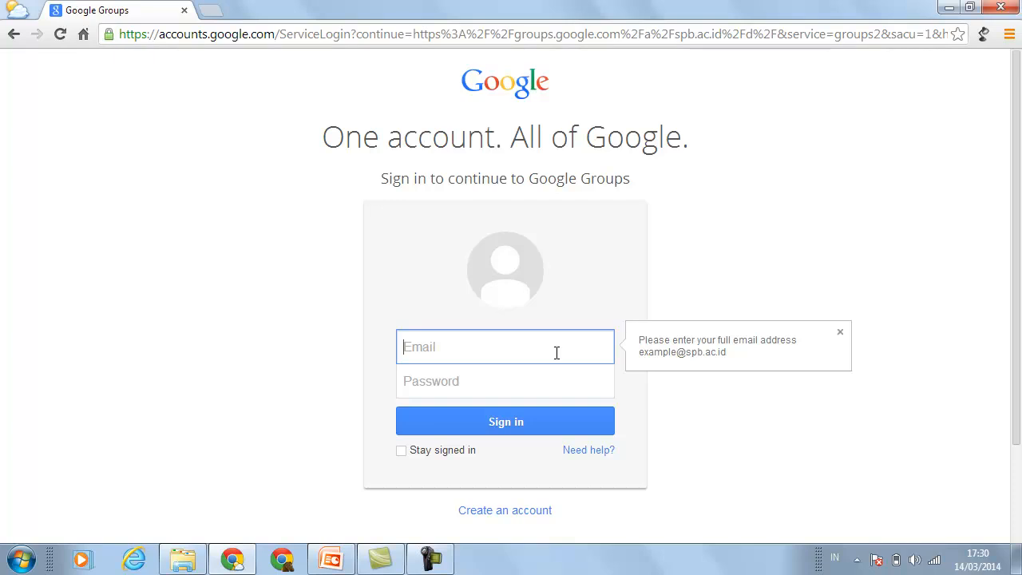
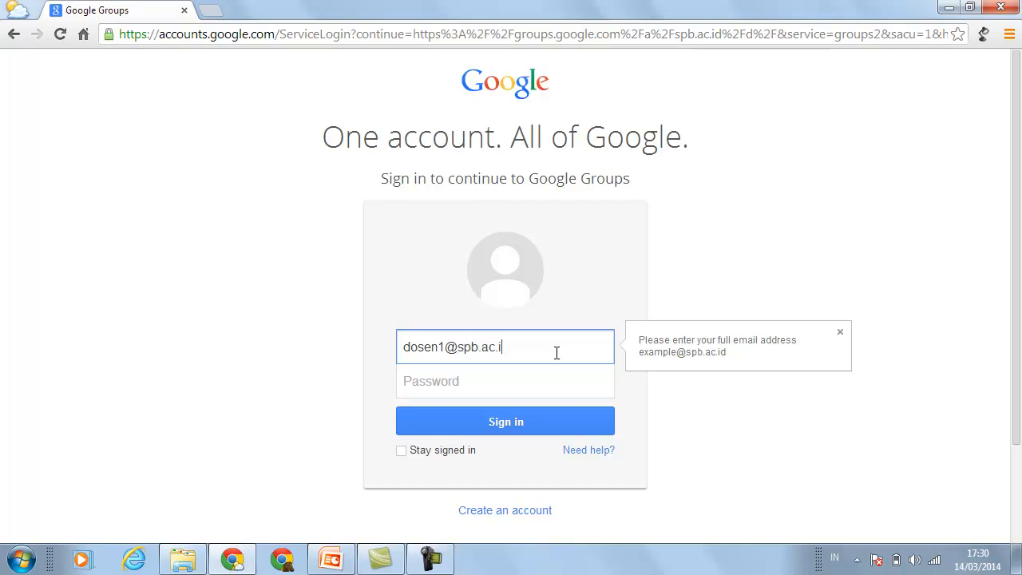
# - Sign in with the lecturer's full school email address and password
pyautogui.click(516, 382)
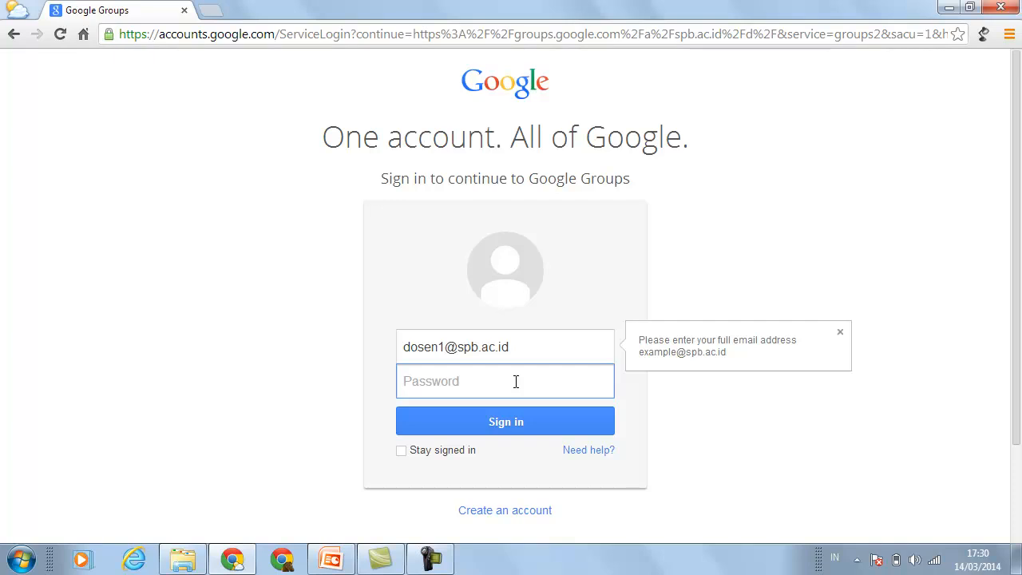
pyautogui.write('********')
pyautogui.click(503, 423)
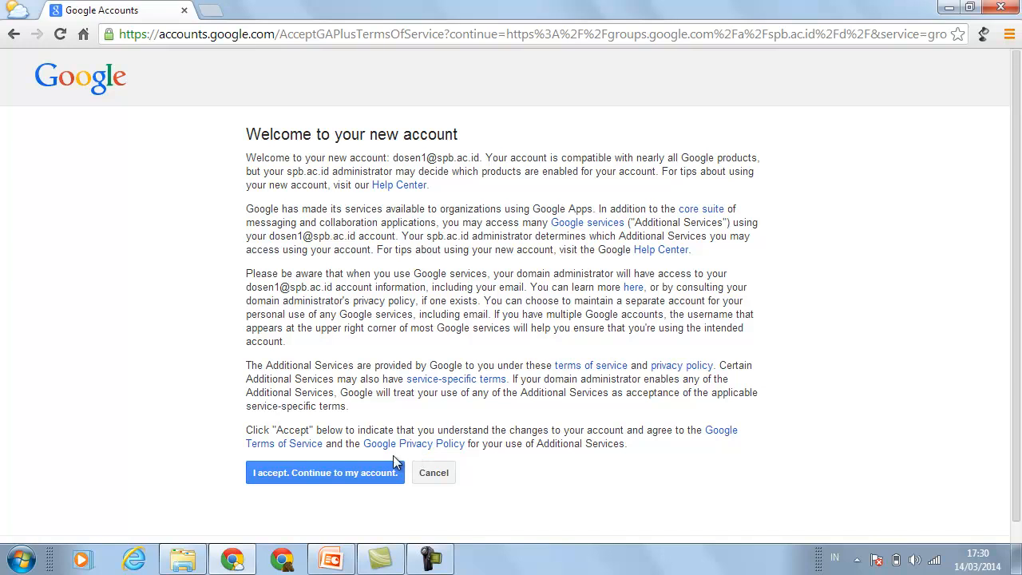
# - Accept the welcome terms with 'I accept. Continue to my account.'
pyautogui.click(362, 472)
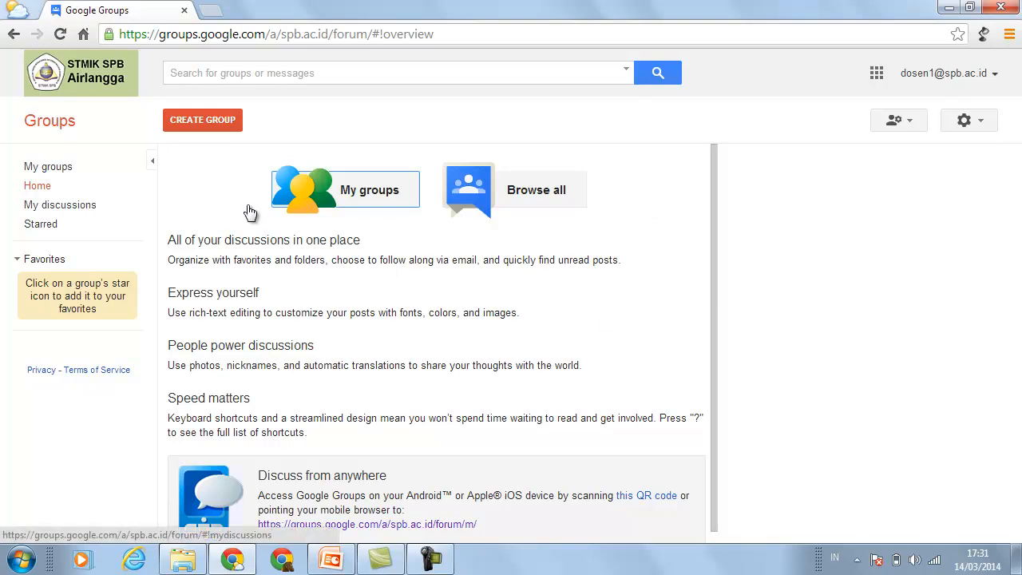
# - Create a group named 'Programming Percobaan' with the auto-filled address programming-percobaan
pyautogui.click(214, 129)
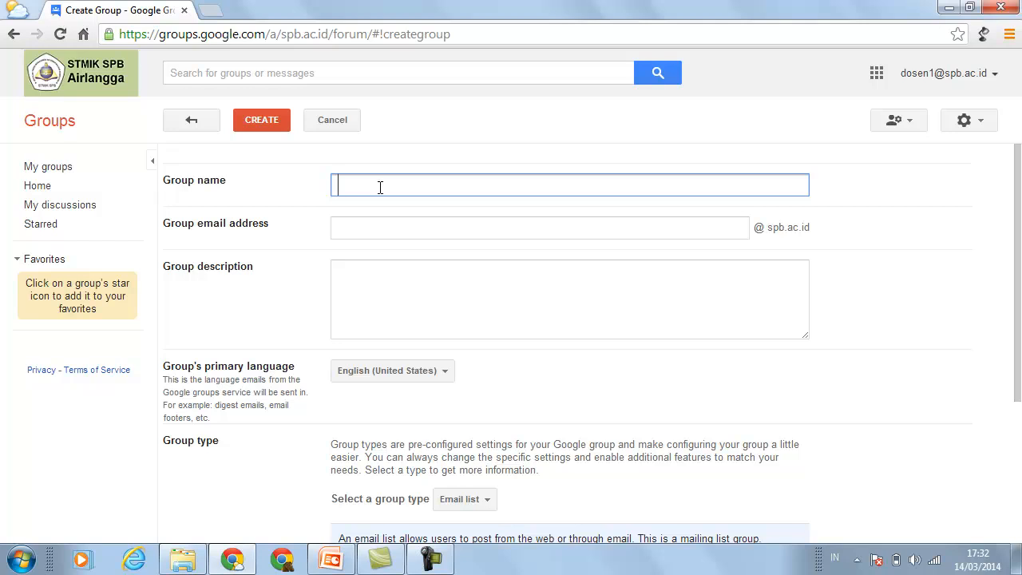
pyautogui.write('Pr')
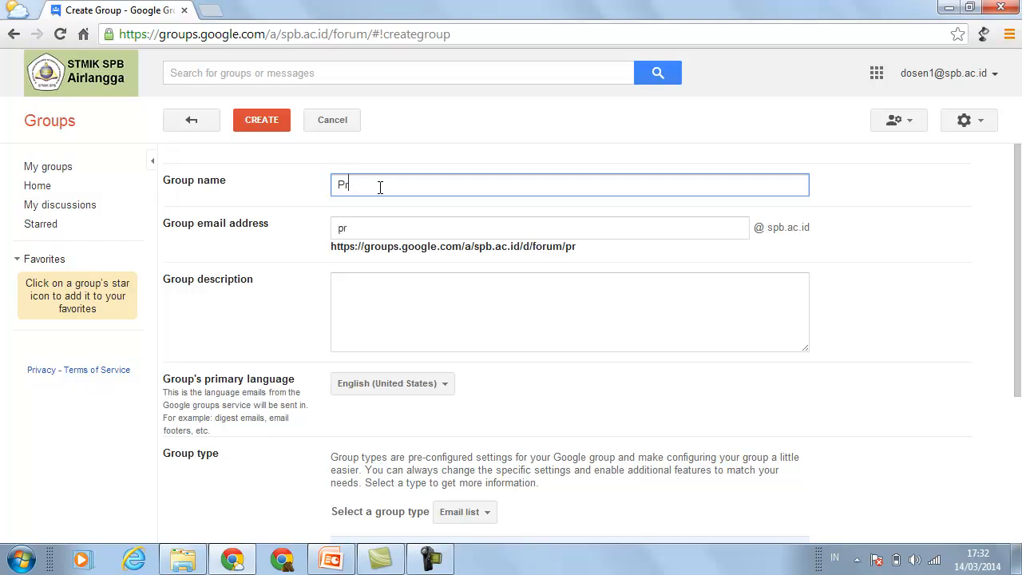
pyautogui.write('ogramming')
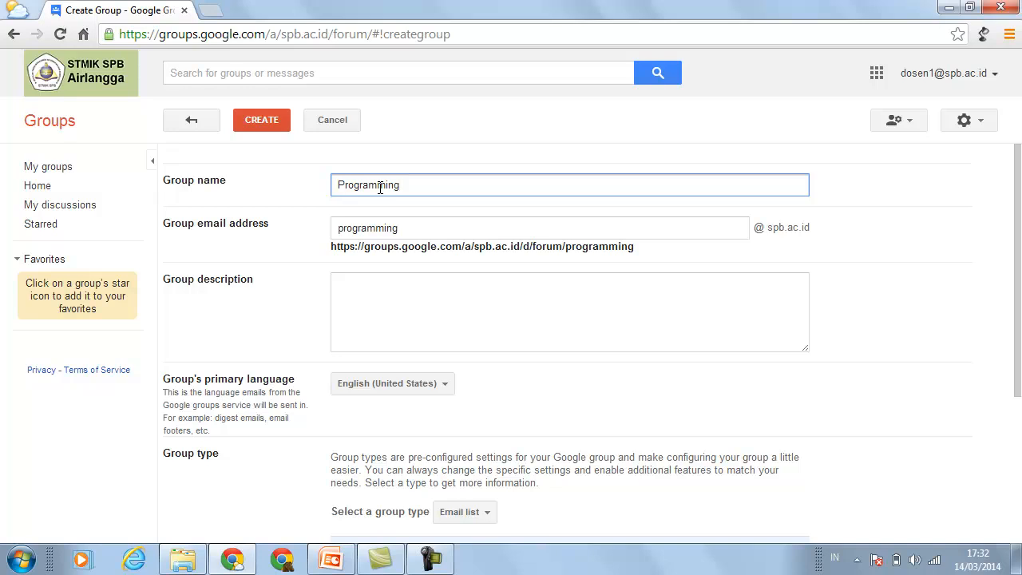
pyautogui.click(436, 304)
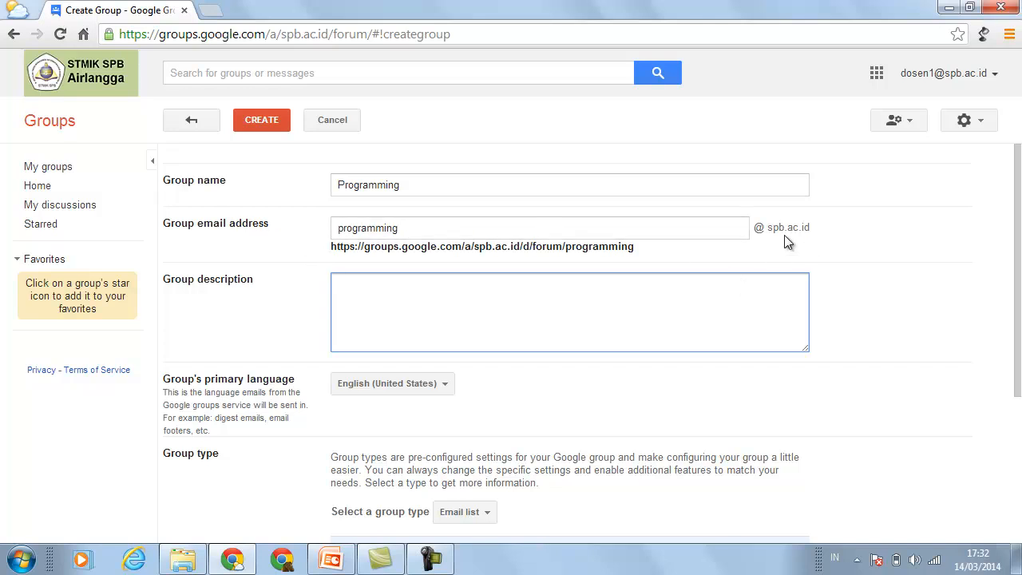
pyautogui.click(426, 186)
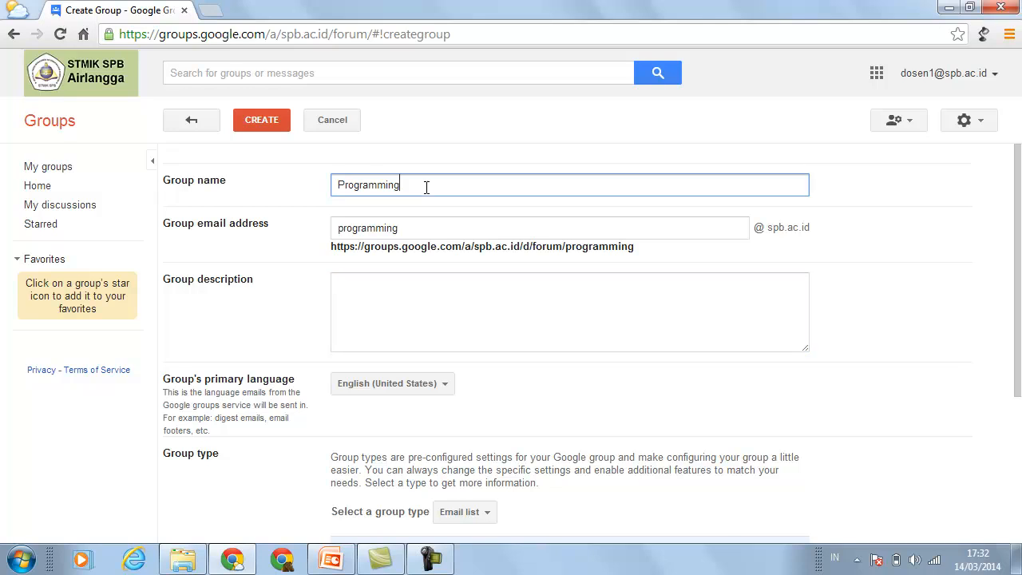
pyautogui.write('Percobaan')
pyautogui.click(507, 309)
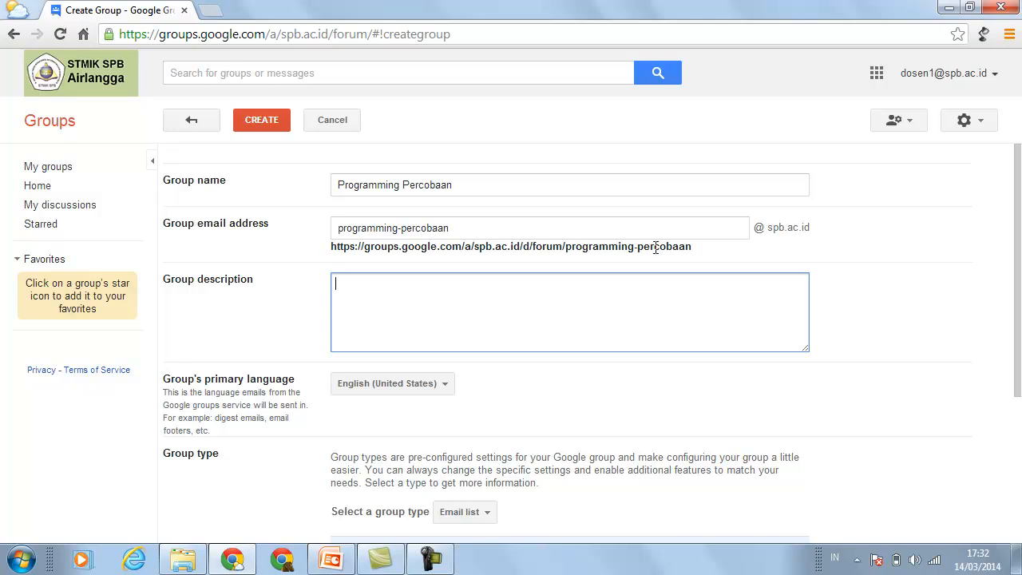
pyautogui.moveTo(696, 247); pyautogui.dragTo(327, 251)
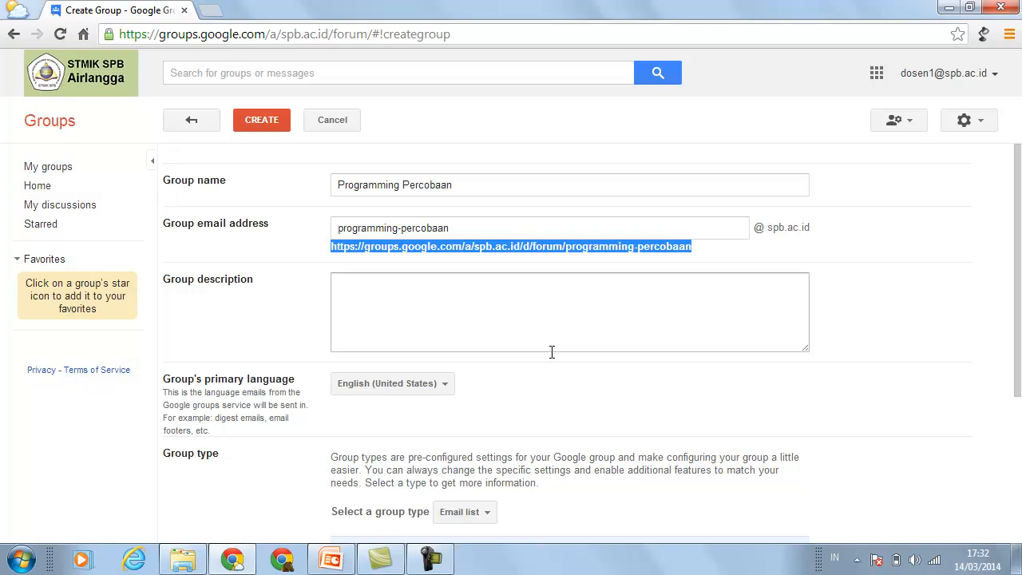
# - Enter the description 'Diskusi mata kuliah programming percobaan. Dosen pengampu "Dosen 1".'
pyautogui.click(469, 314)
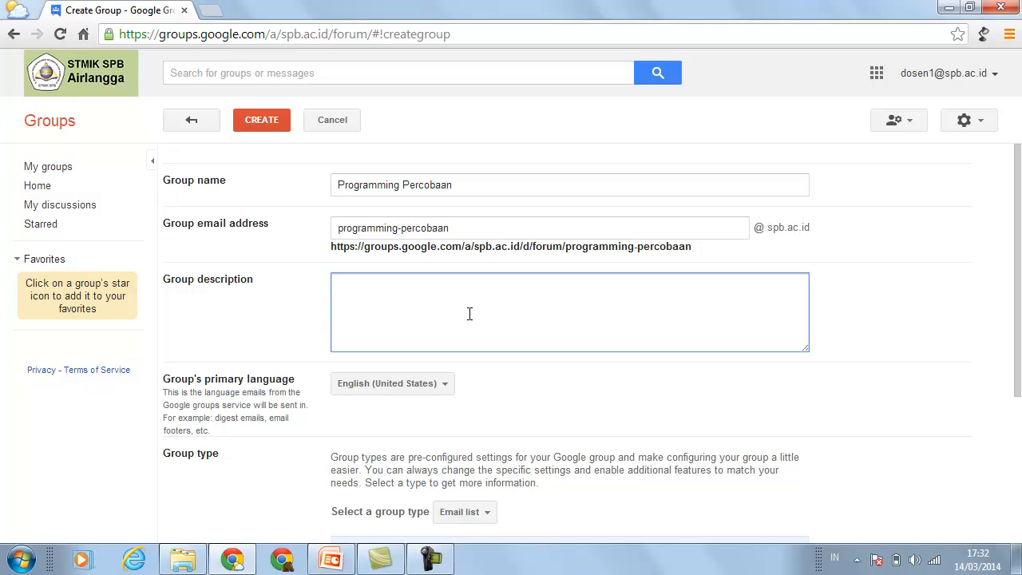
pyautogui.write('sc')
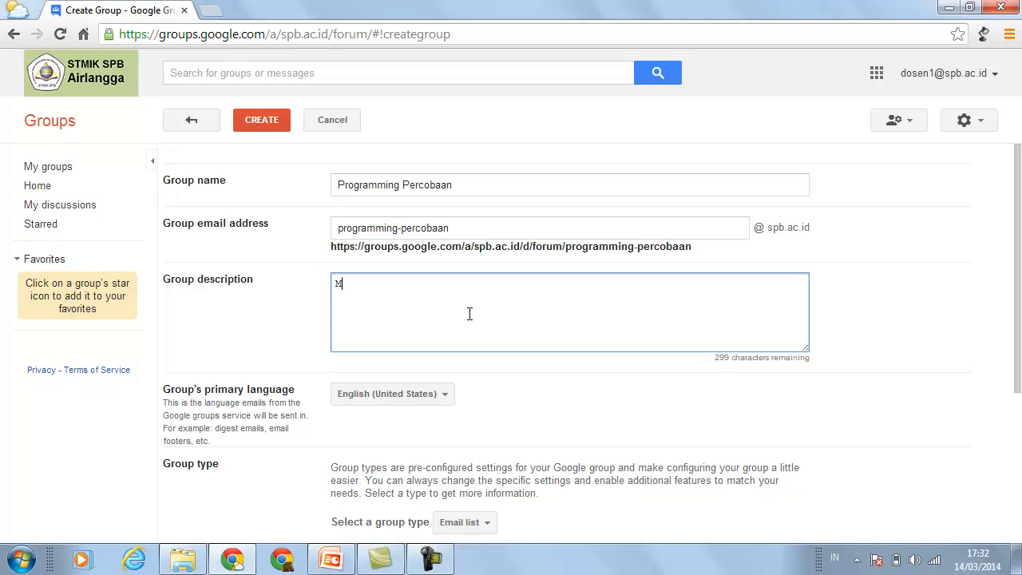
pyautogui.press('BackSpace')
pyautogui.press('BackSpace')
pyautogui.write('Diskusi mata kuliah programming percobaan. ')
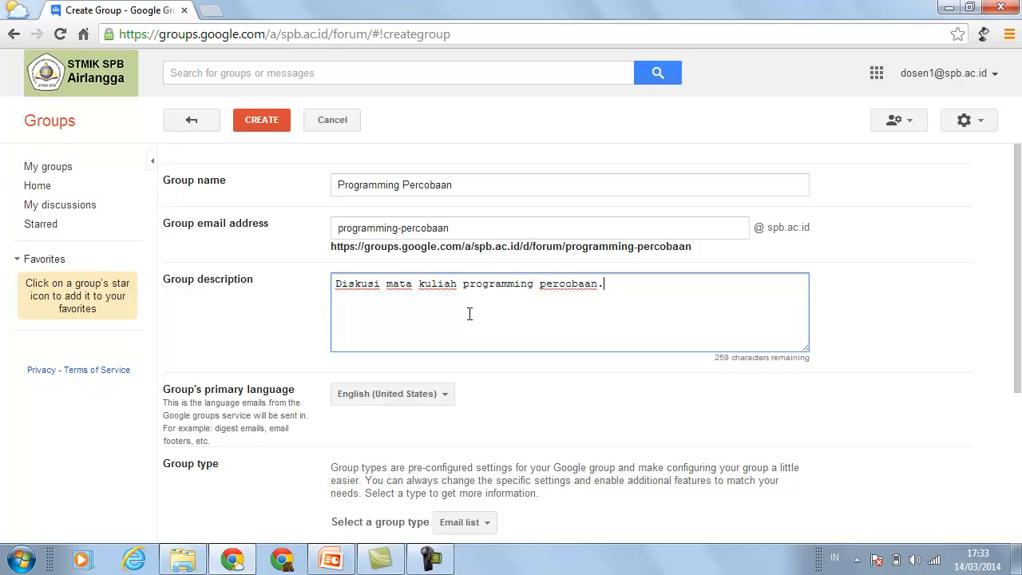
pyautogui.write('Dosen pengampu "Dosen 1"')
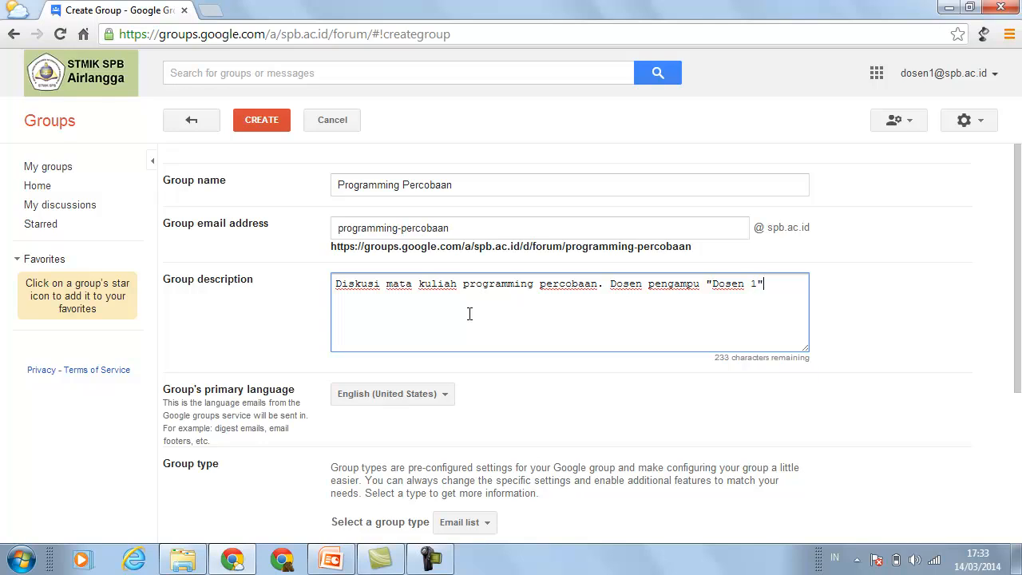
pyautogui.write('.')
pyautogui.moveTo(1019, 325); pyautogui.dragTo(1019, 344)
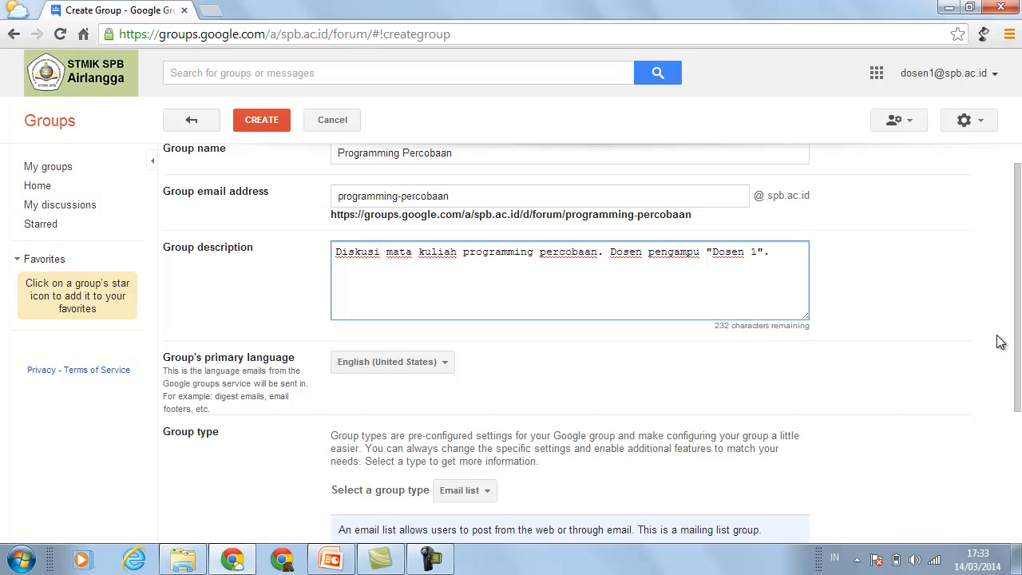
# - Choose Indonesian - Bahasa Indonesia from the Group's primary language list
pyautogui.click(447, 363)
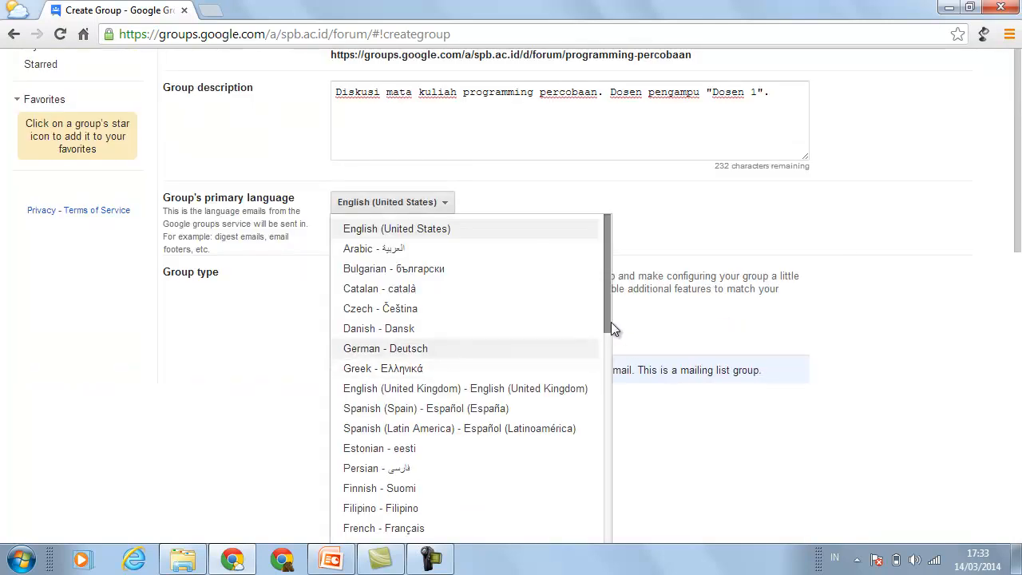
pyautogui.moveTo(606, 317); pyautogui.dragTo(604, 449)
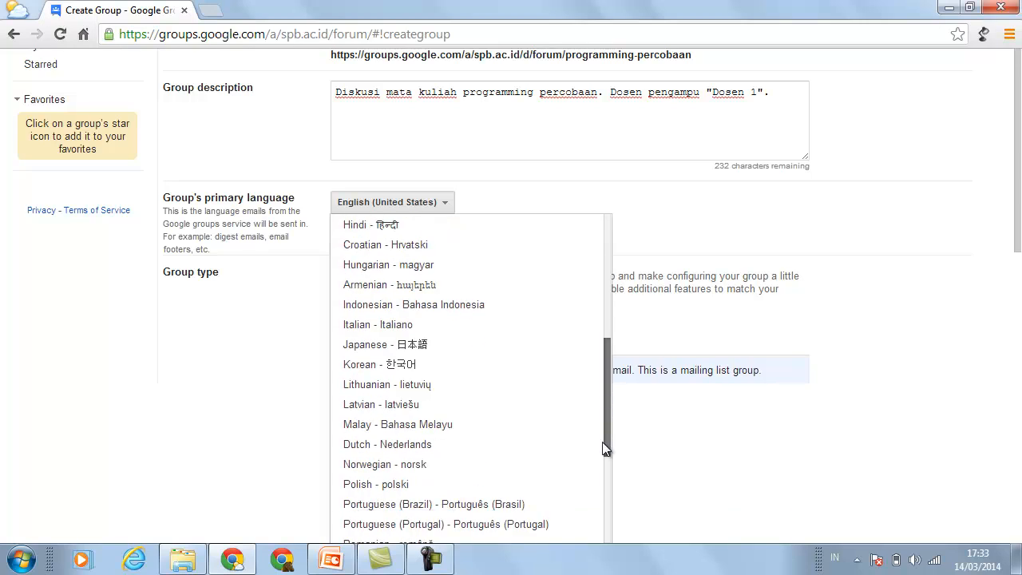
pyautogui.click(477, 307)
pyautogui.moveTo(1018, 326); pyautogui.dragTo(1018, 375)
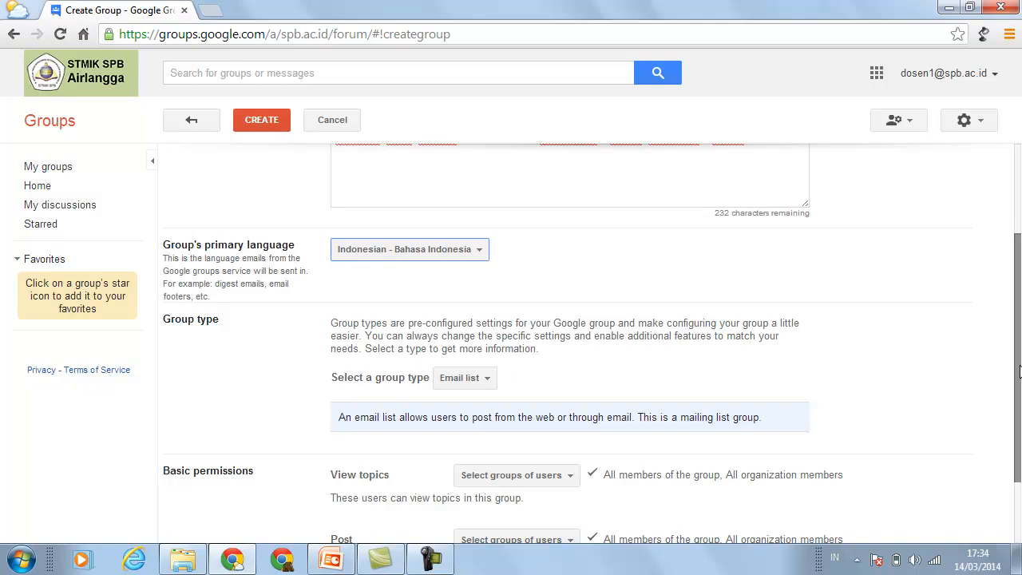
pyautogui.moveTo(1018, 371); pyautogui.dragTo(1018, 400)
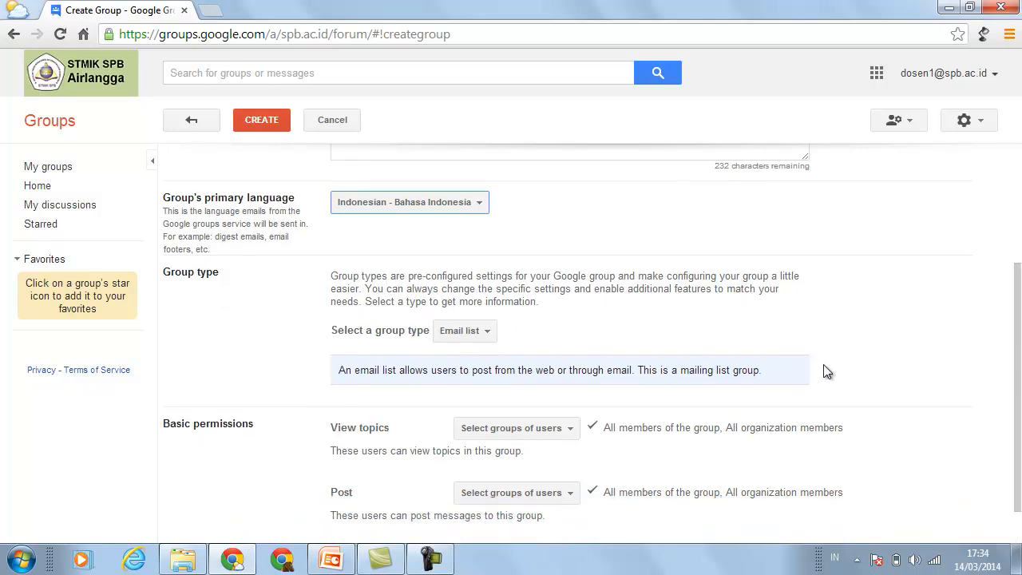
pyautogui.click(487, 332)
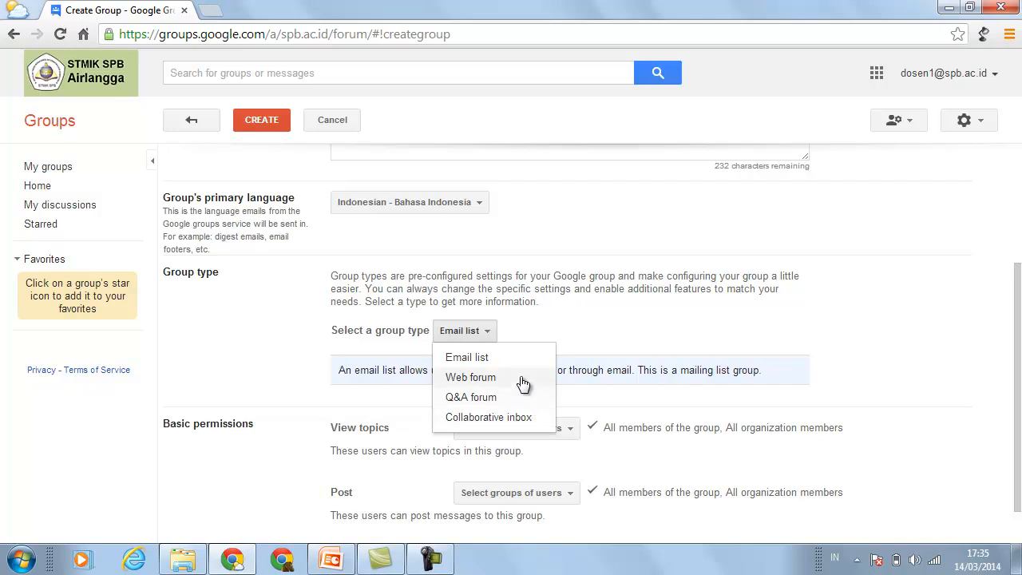
pyautogui.click(483, 357)
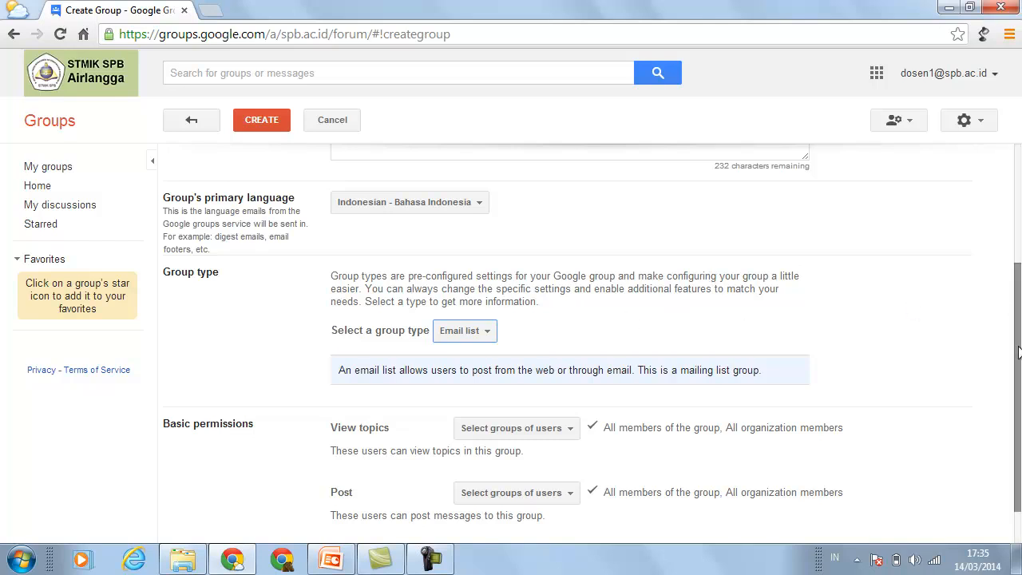
pyautogui.moveTo(1019, 359); pyautogui.dragTo(1017, 397)
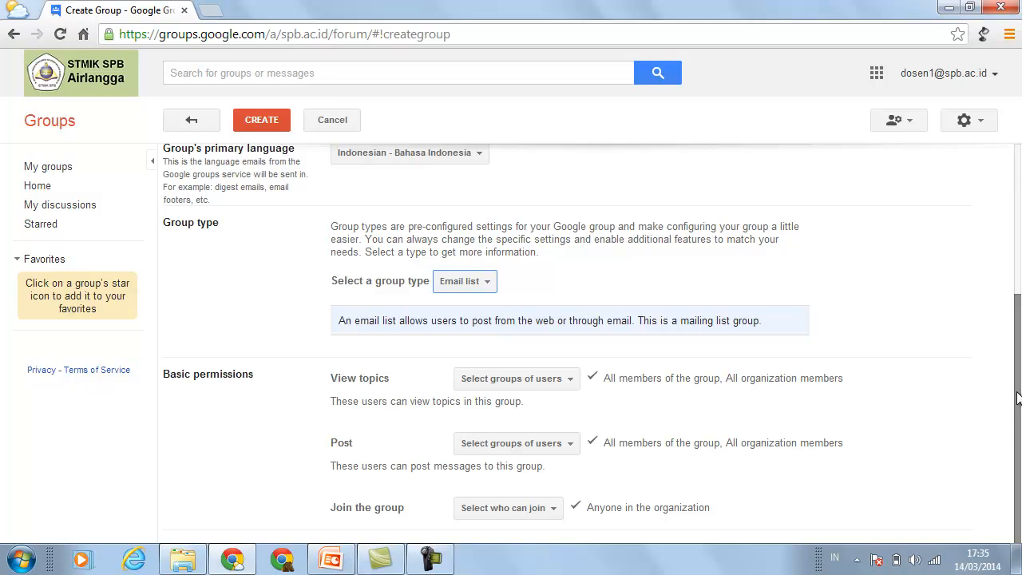
# - Show the View topics user groups: managers, all group members, all organization members
pyautogui.click(570, 381)
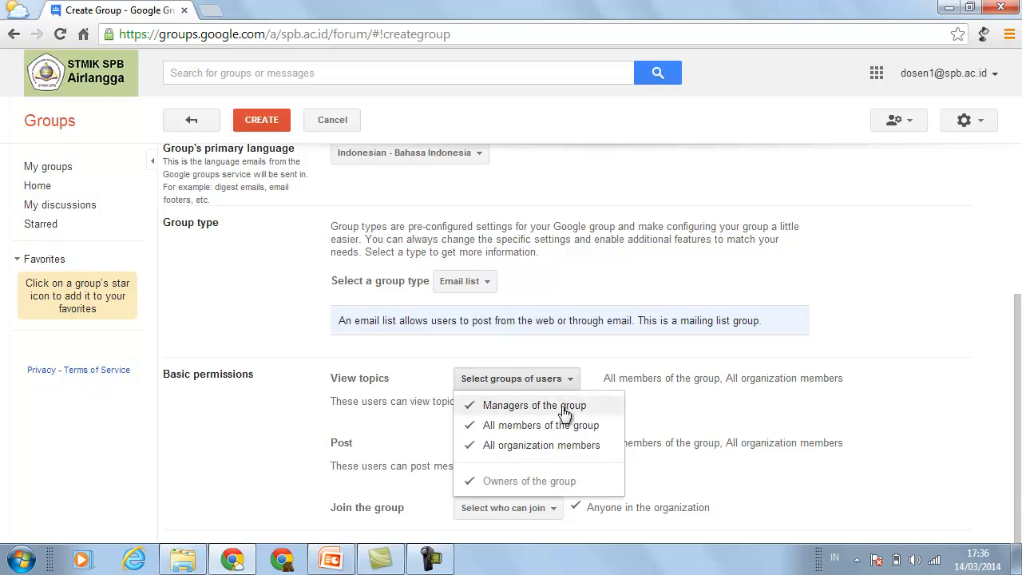
# - Let group and organization members post, not the public, and organization members view topics
pyautogui.click(583, 451)
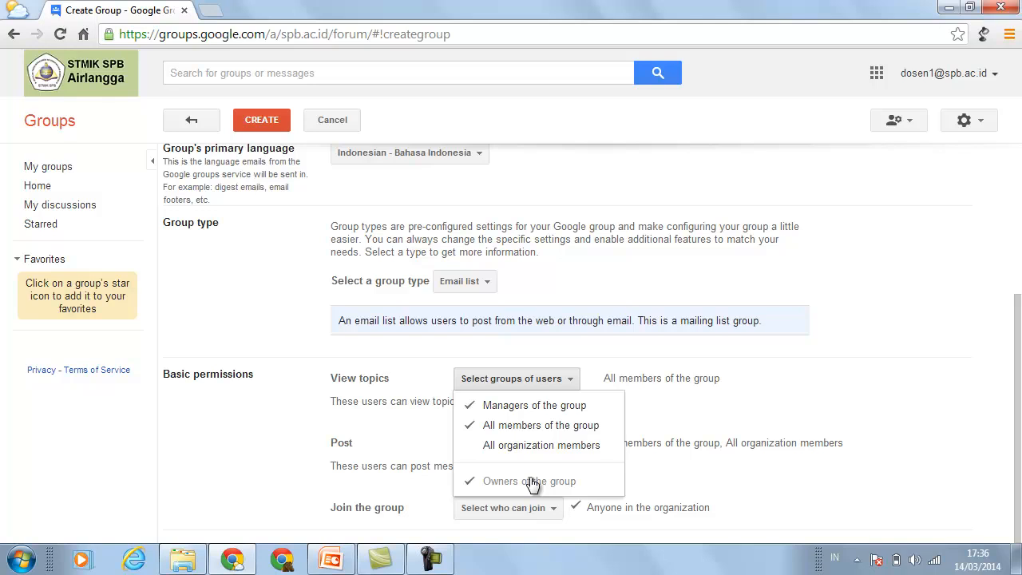
pyautogui.click(874, 399)
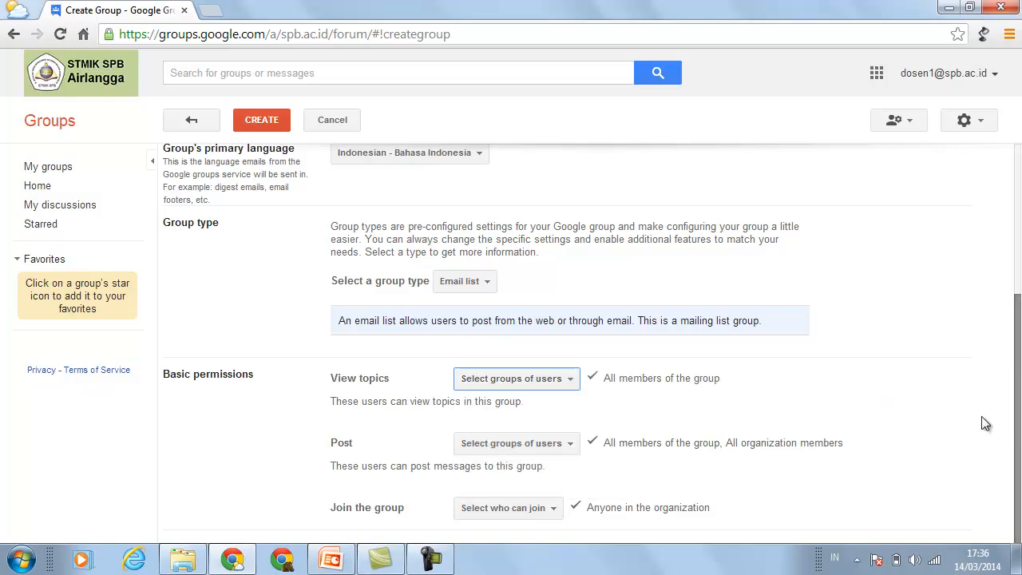
pyautogui.click(573, 446)
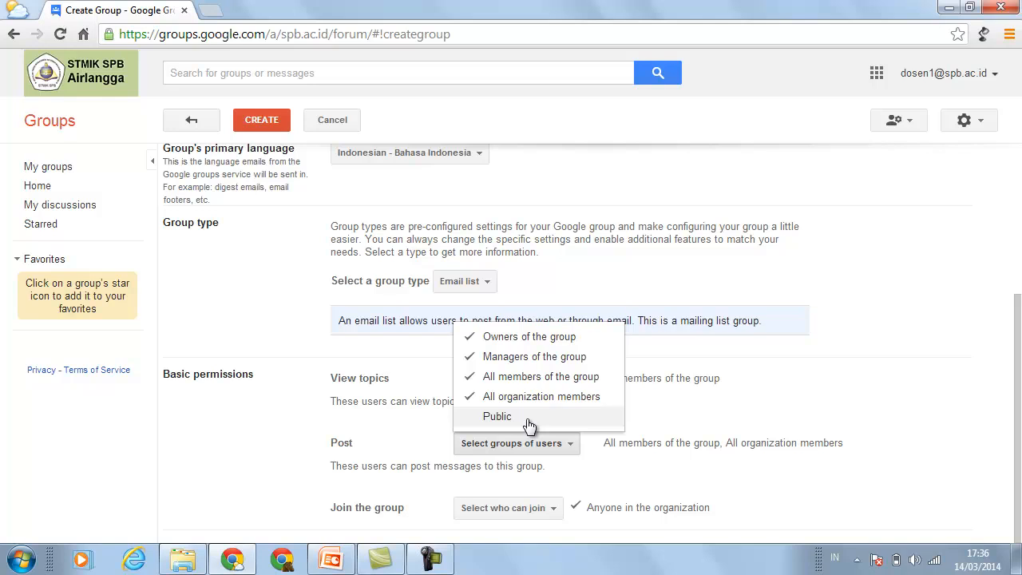
pyautogui.click(470, 419)
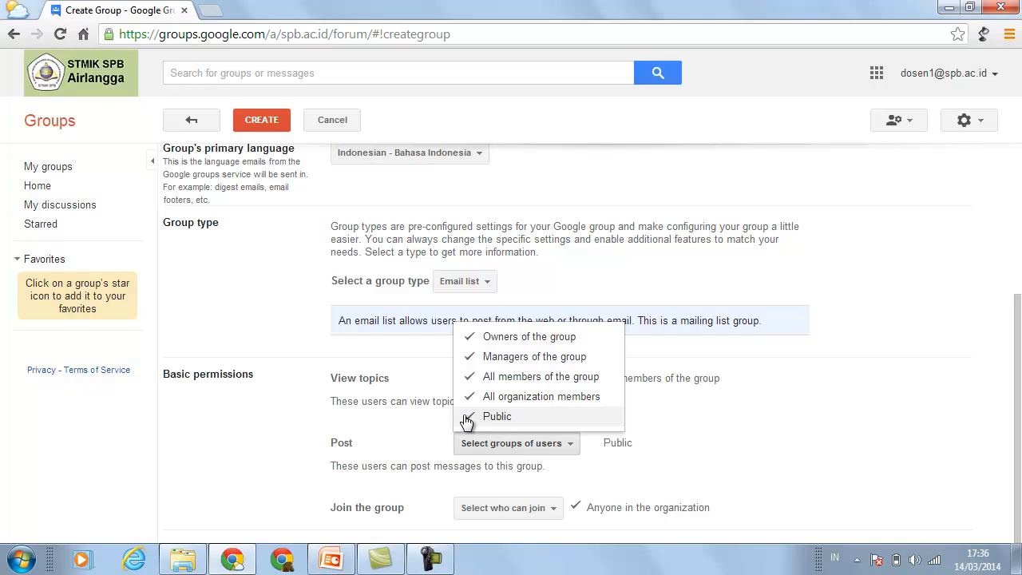
pyautogui.click(467, 418)
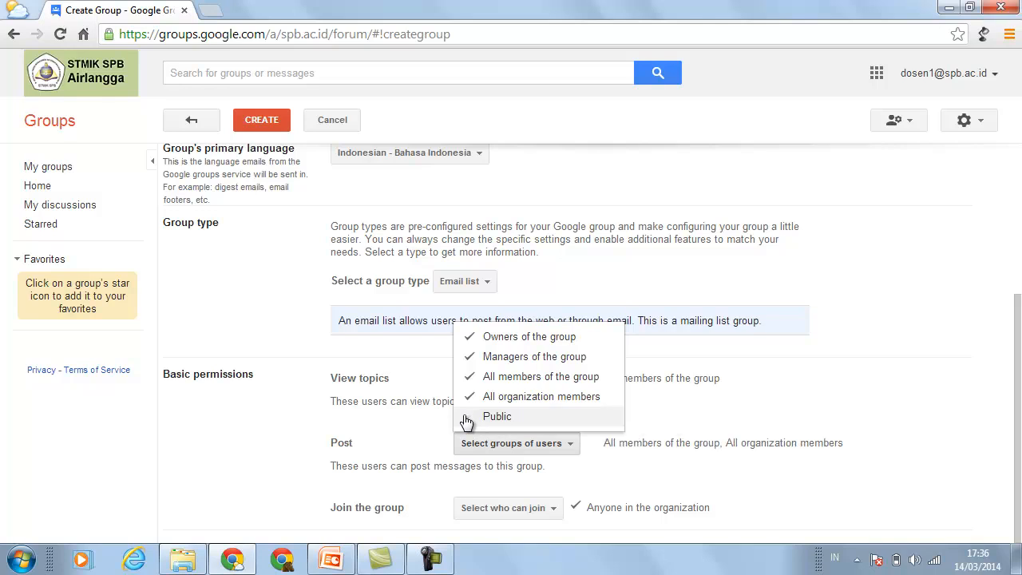
pyautogui.click(533, 406)
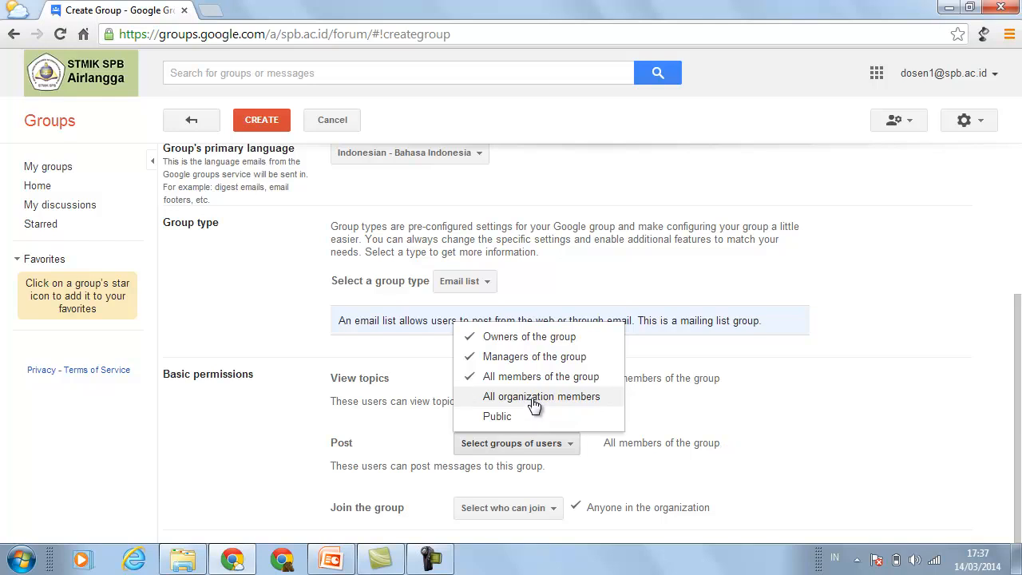
pyautogui.click(473, 401)
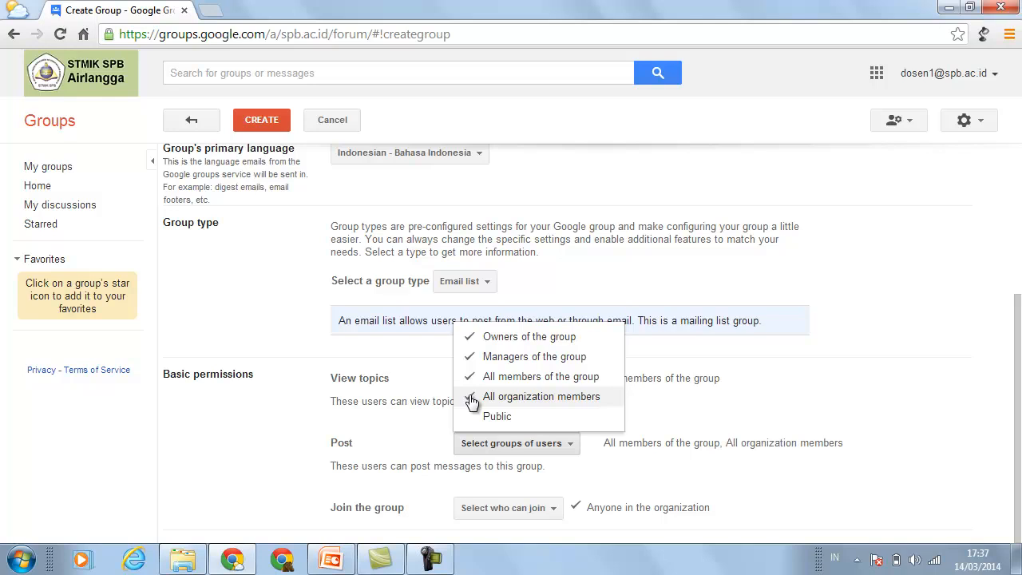
pyautogui.click(971, 402)
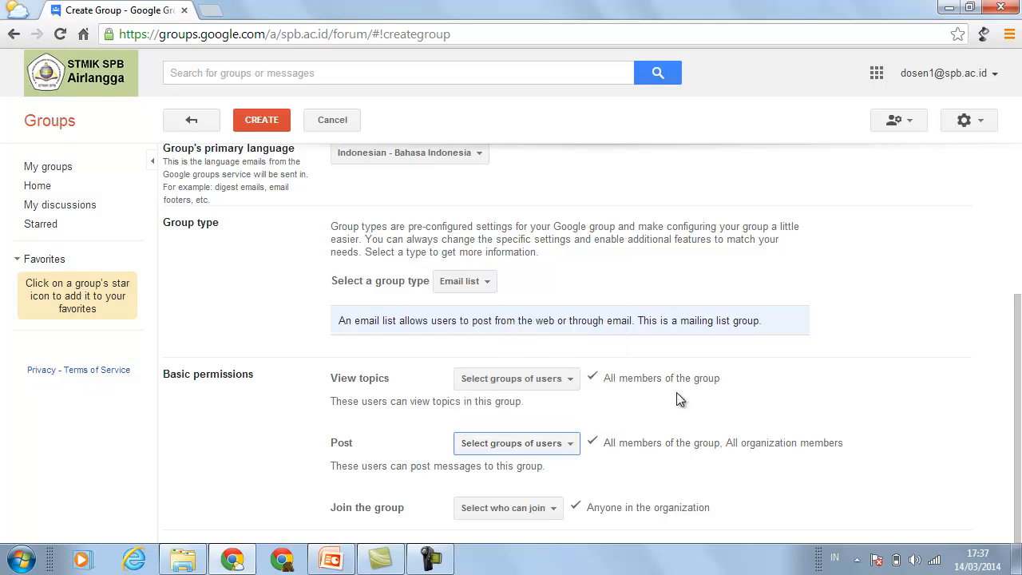
pyautogui.click(571, 382)
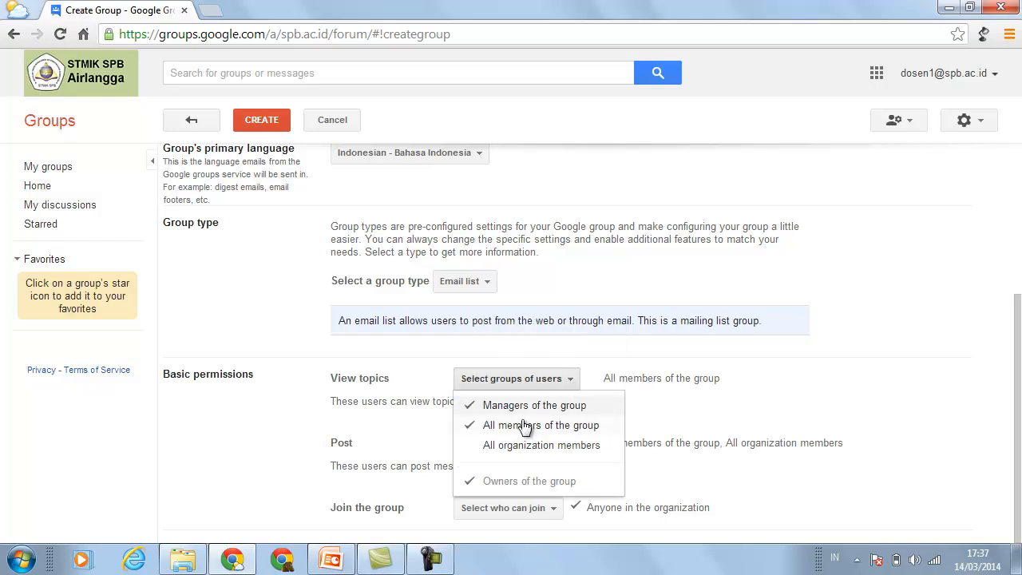
pyautogui.click(503, 449)
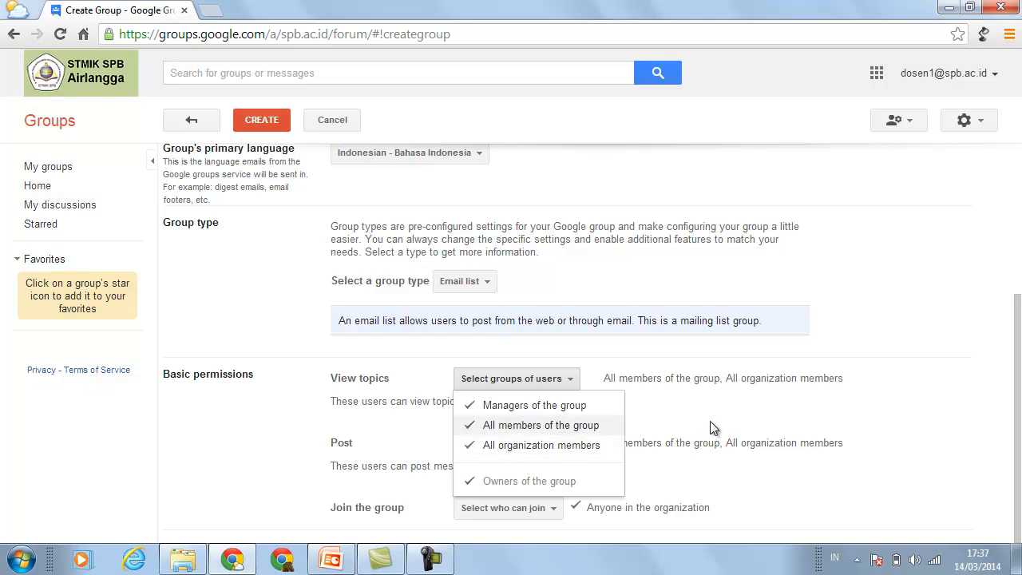
pyautogui.click(903, 424)
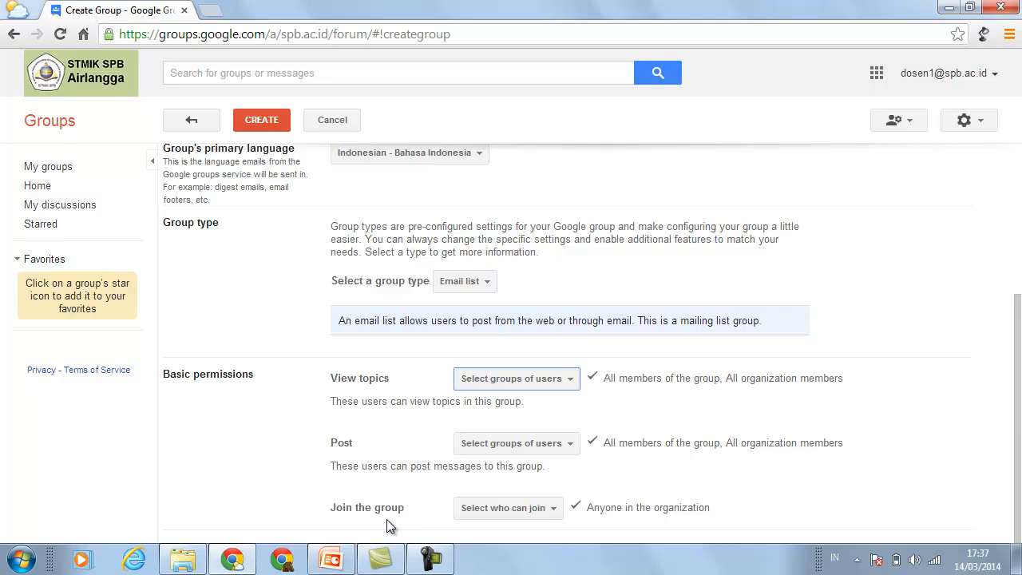
# - Set 'Join the group' to 'Only invited users'
pyautogui.click(559, 516)
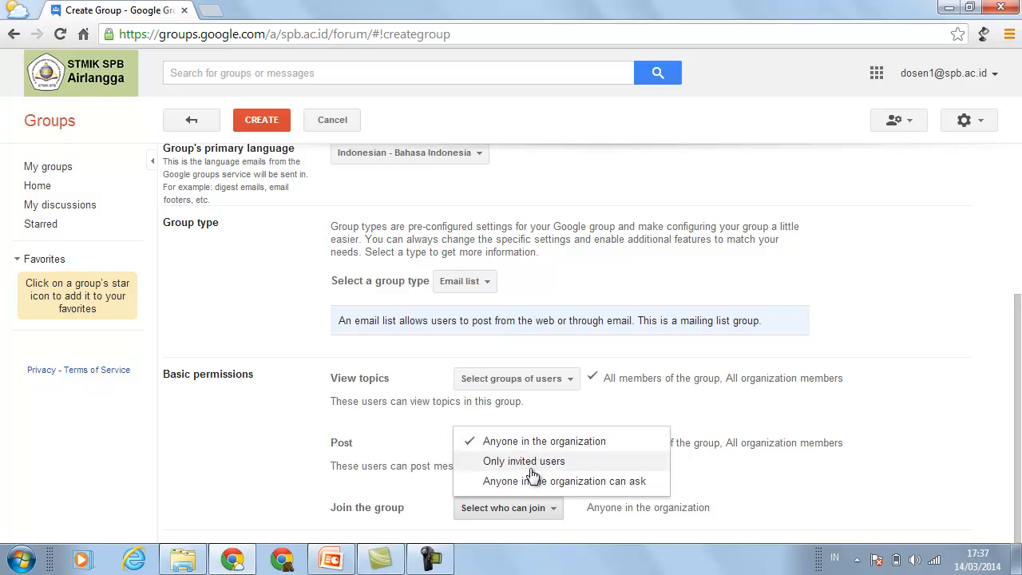
pyautogui.click(476, 463)
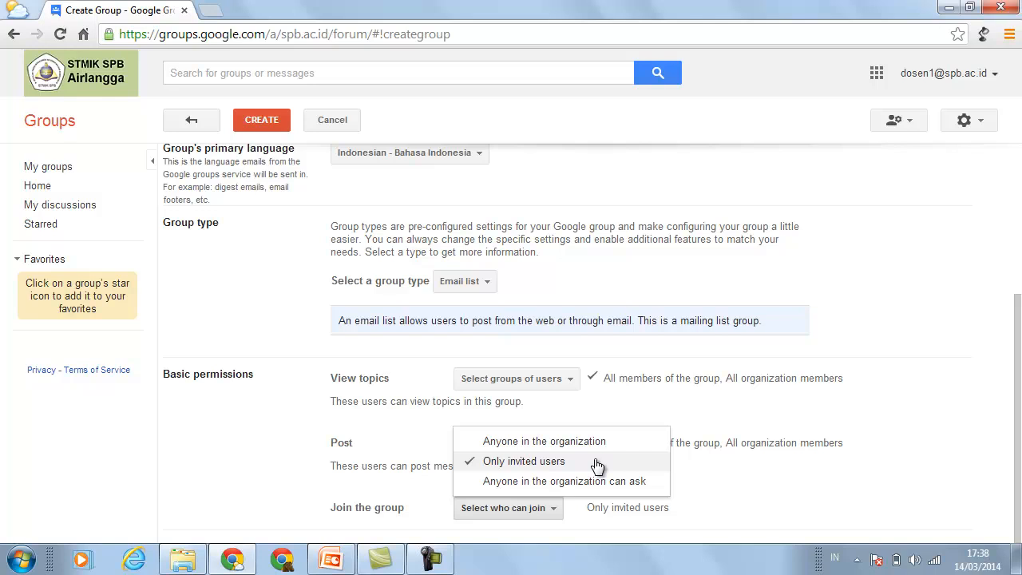
pyautogui.click(505, 481)
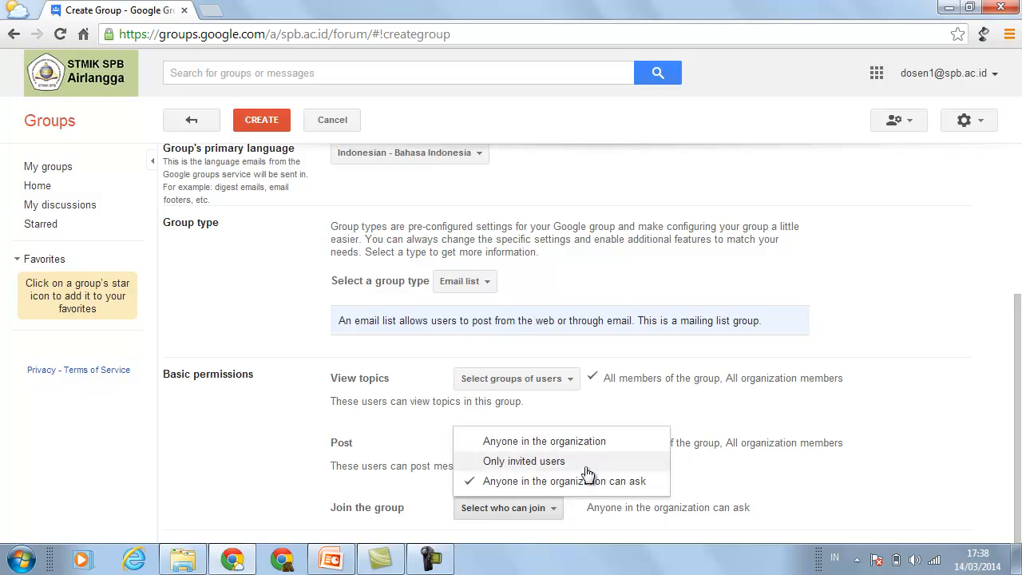
pyautogui.click(493, 463)
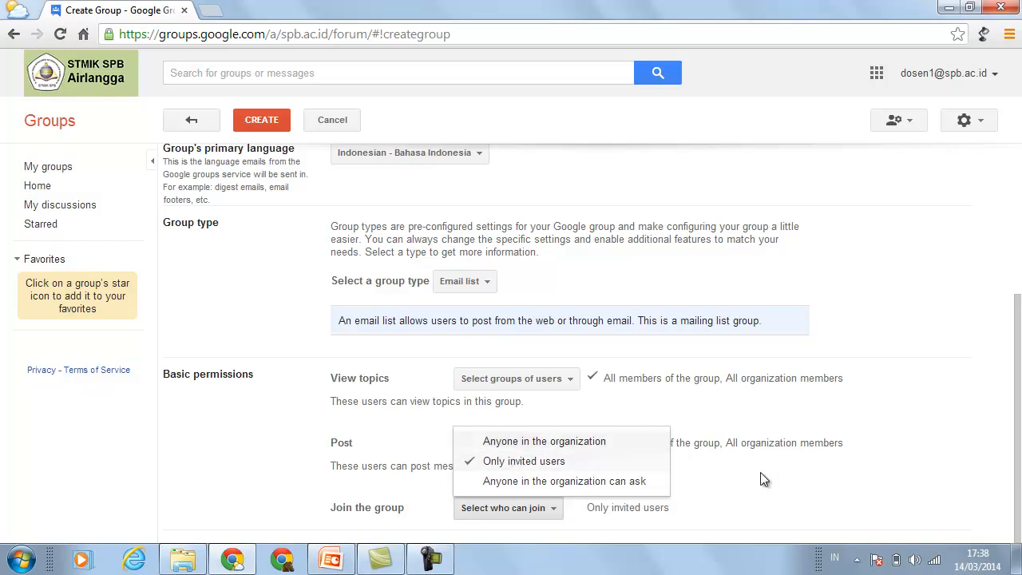
pyautogui.click(950, 425)
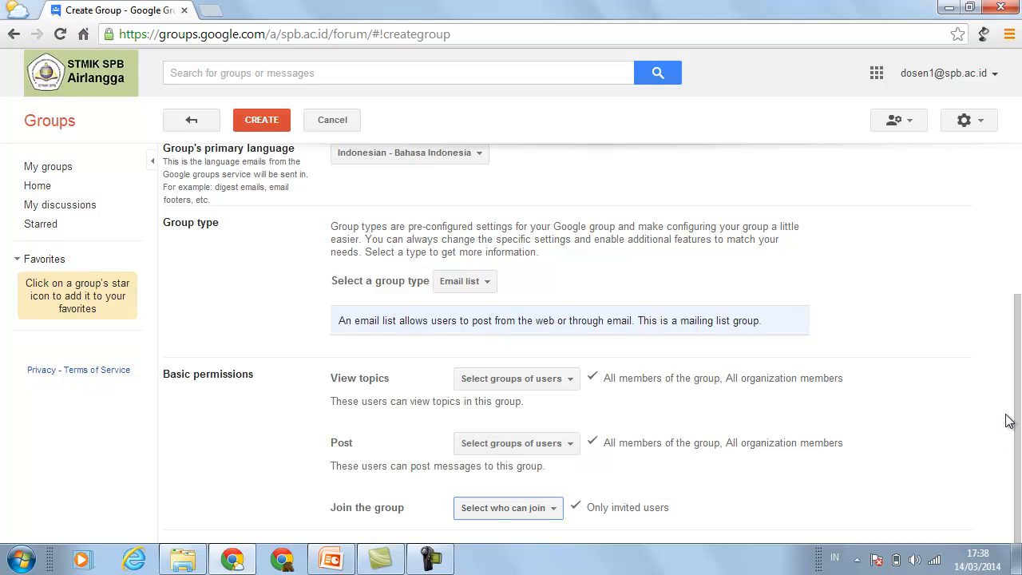
# - Copy the group's web address below the email field, then submit the form with CREATE
pyautogui.moveTo(1019, 439); pyautogui.dragTo(1019, 288)
pyautogui.moveTo(705, 250); pyautogui.dragTo(332, 252)
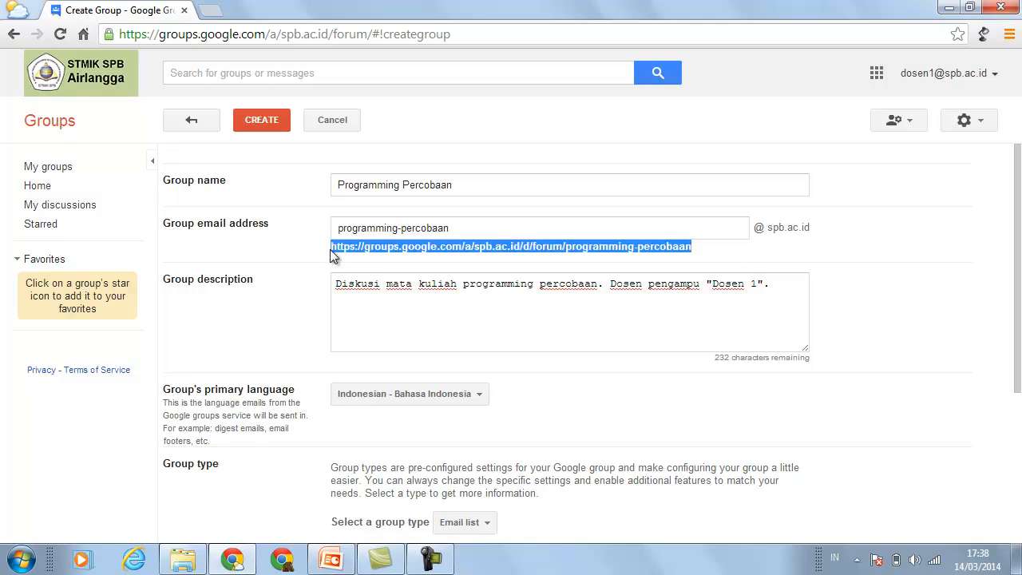
pyautogui.rightClick(365, 250)
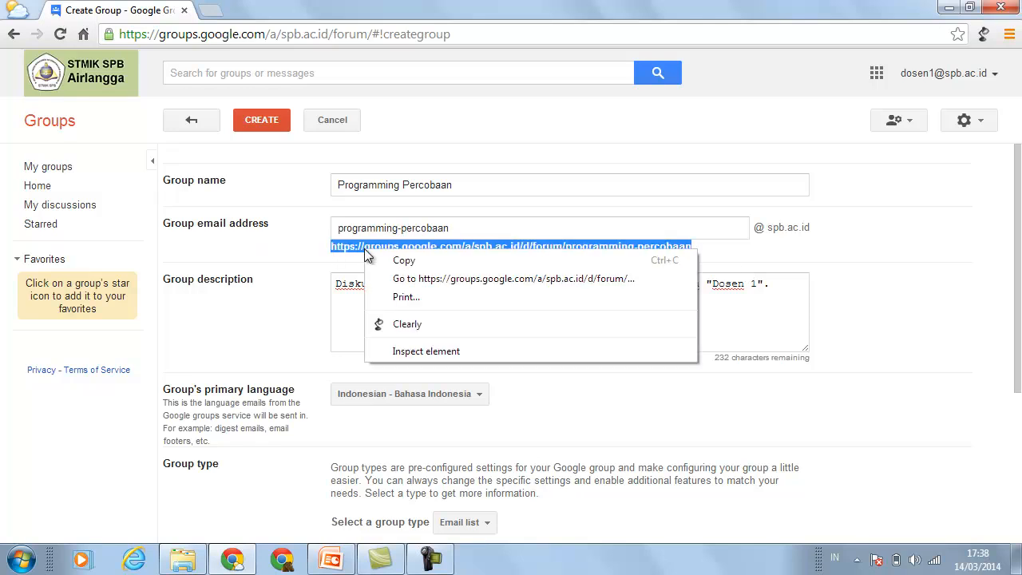
pyautogui.click(400, 260)
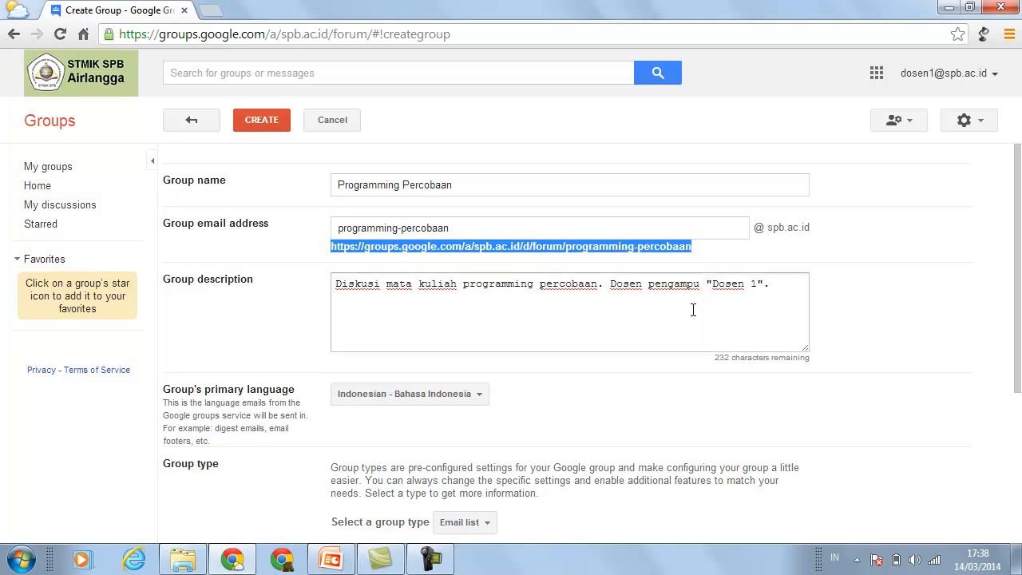
pyautogui.click(272, 122)
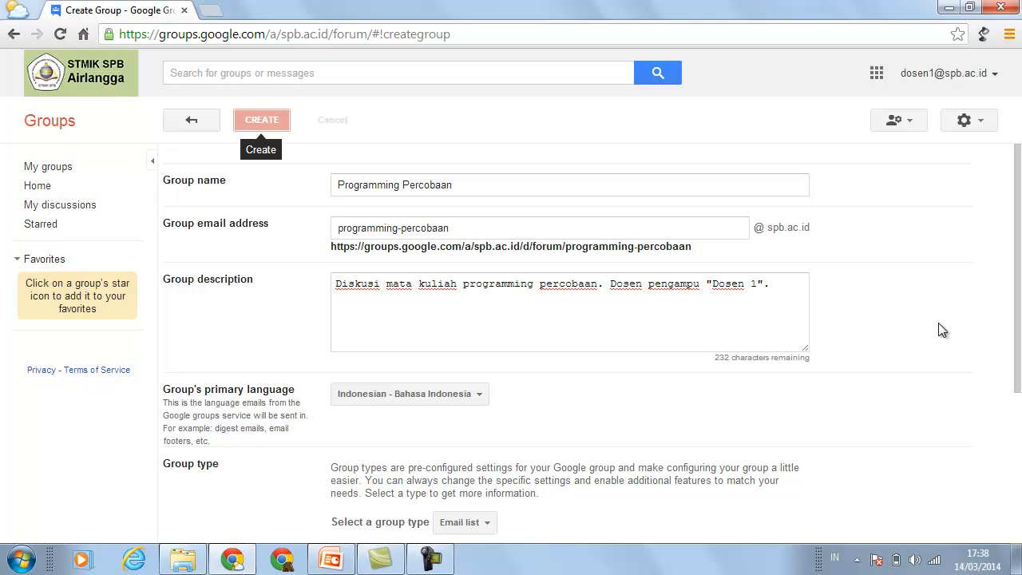
# - Scroll the page while waiting for Programming Percobaan to finish being created
pyautogui.scroll(-3, 1018, 295)
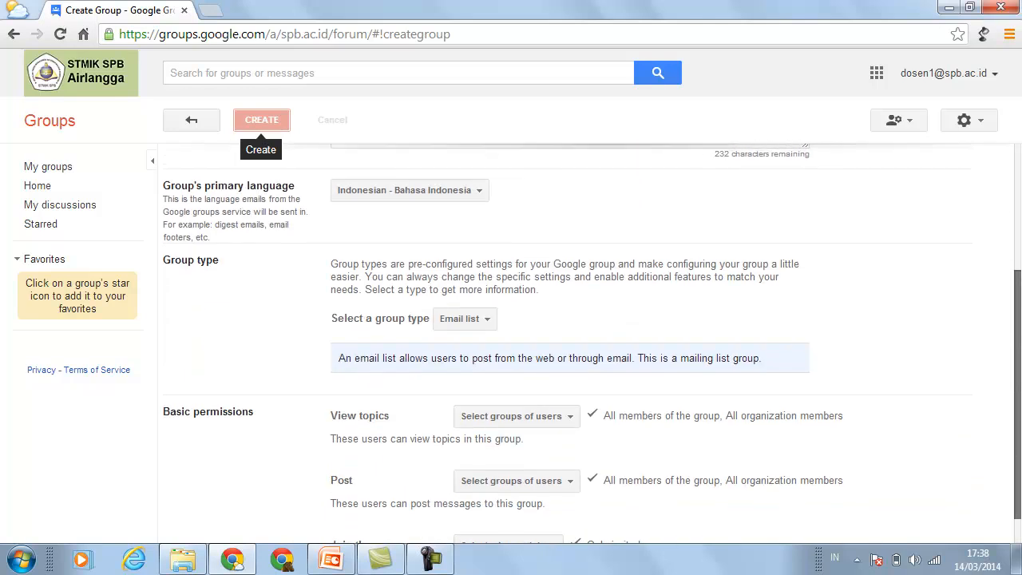
pyautogui.scroll(3, 1018, 295)
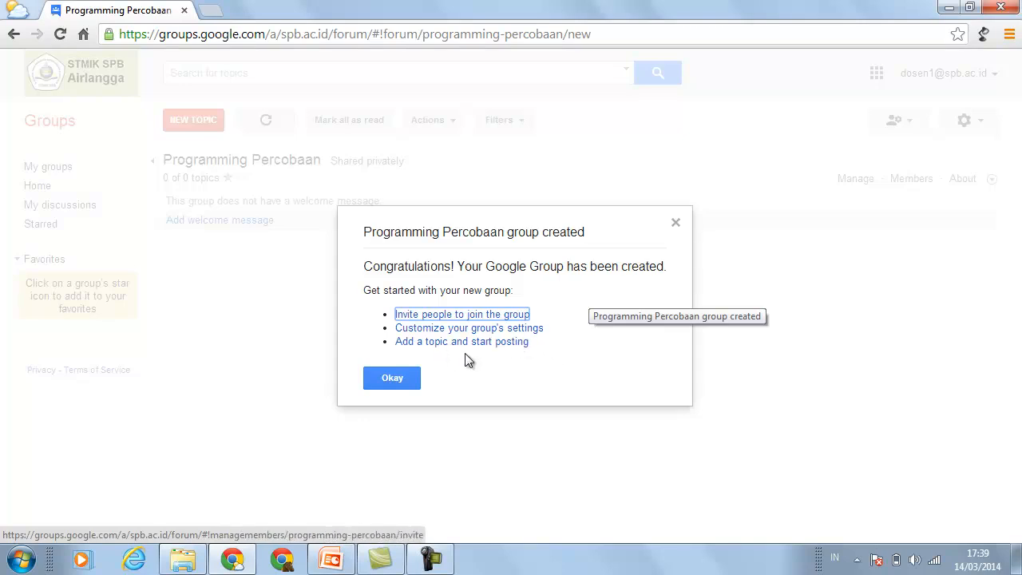
# - Invite two student e-mail addresses with the message 'Anda saya undang untuk mengikuti group email Programming Percobaan. Trm ksh'
pyautogui.click(499, 315)
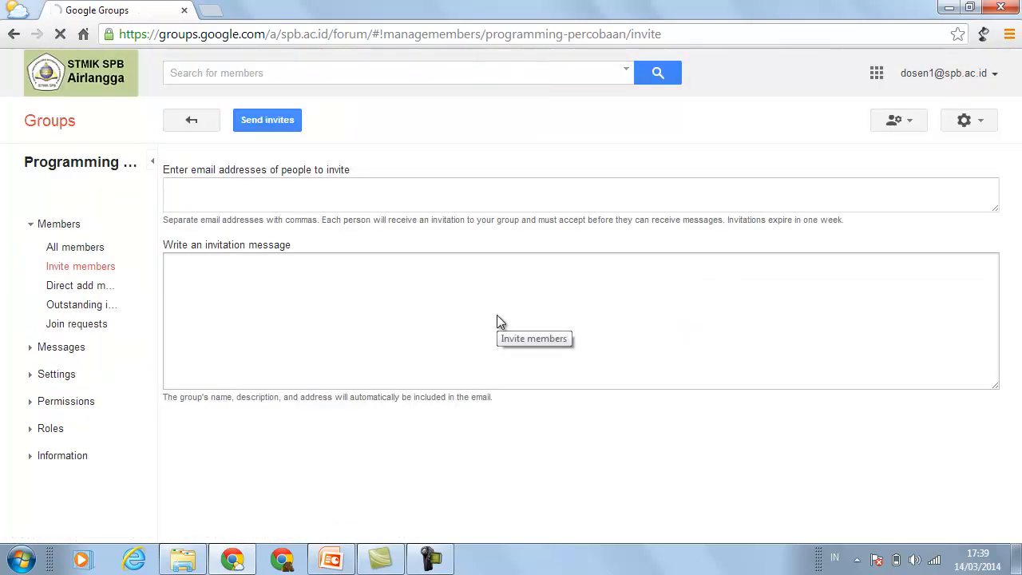
pyautogui.click(281, 193)
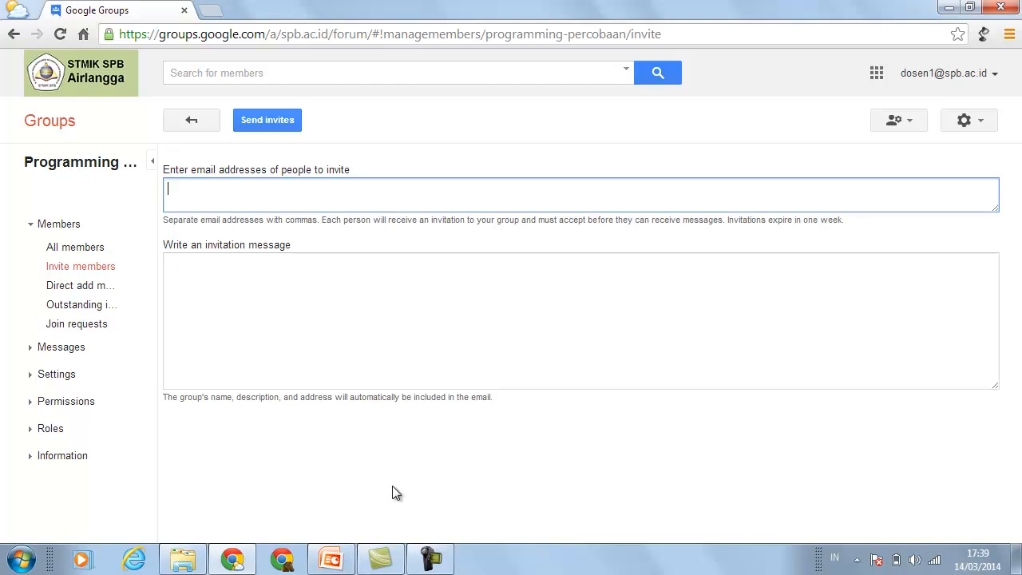
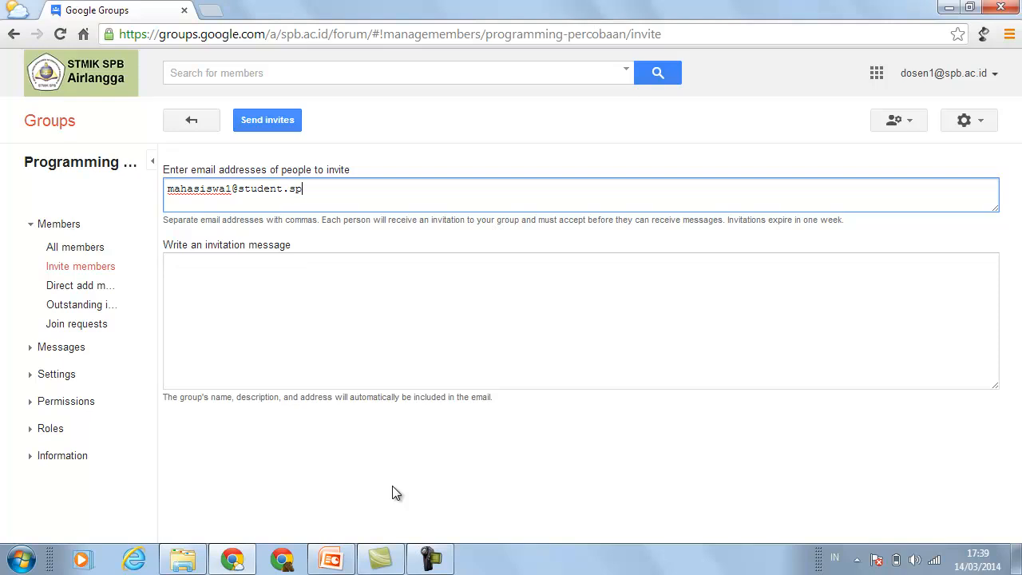
pyautogui.write(', ')
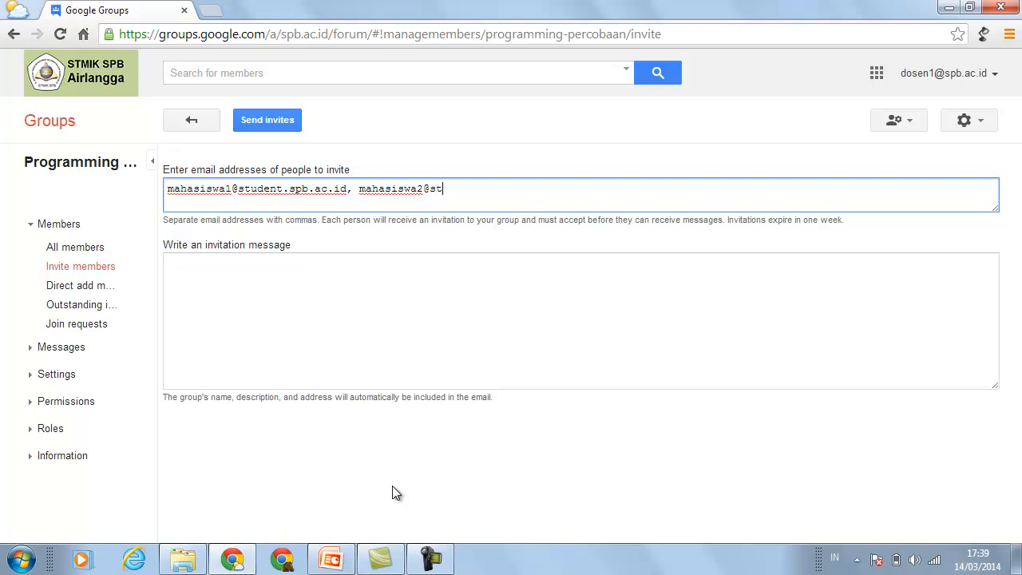
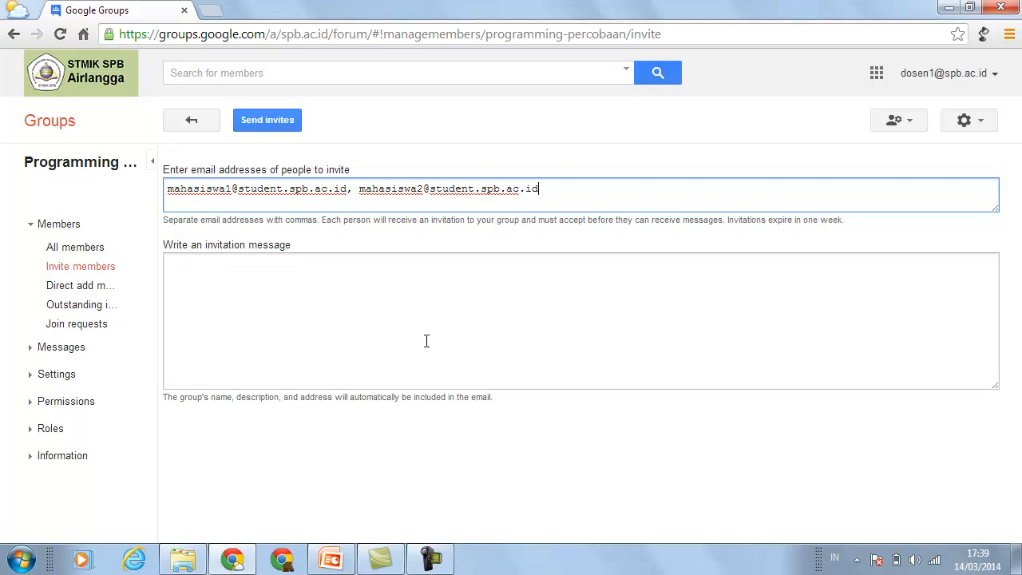
pyautogui.click(321, 287)
pyautogui.write('Anda saya')
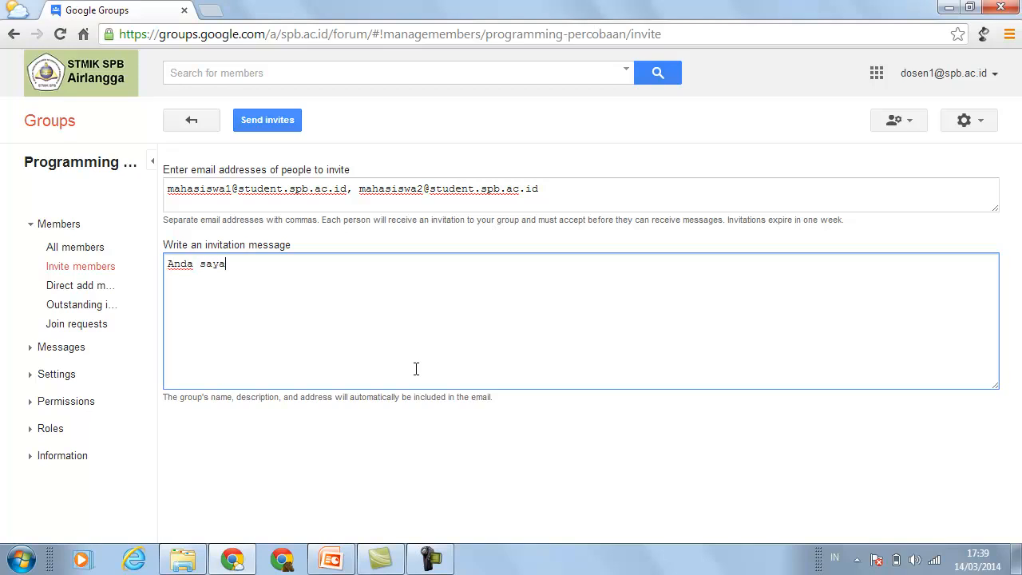
pyautogui.write(' undang untuk mengiku')
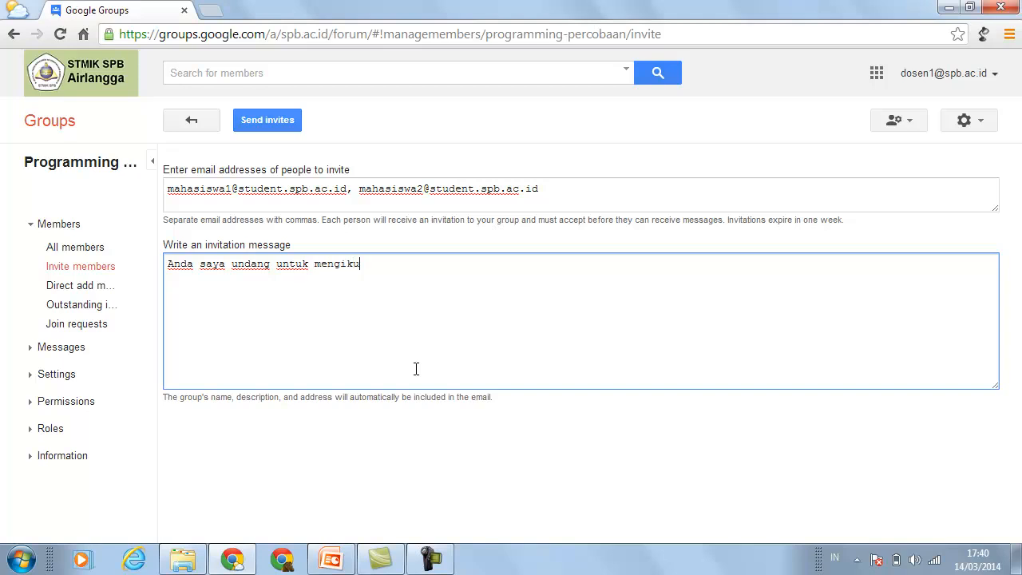
pyautogui.write('ti group email Programming')
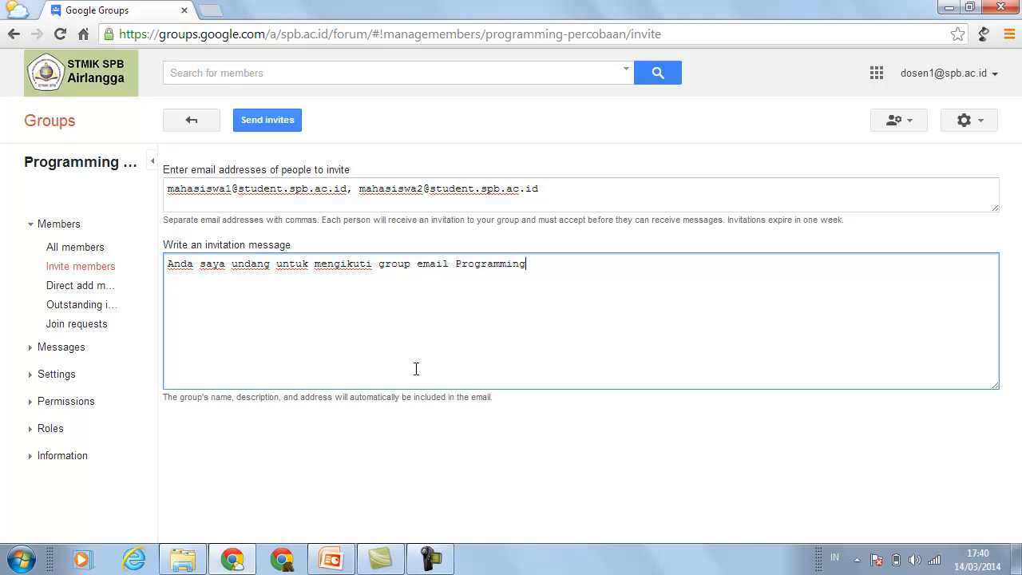
pyautogui.write(' Percobaan. Trm ksh')
# - Send the invitations, review who received them, and go to the group's member management
pyautogui.click(278, 126)
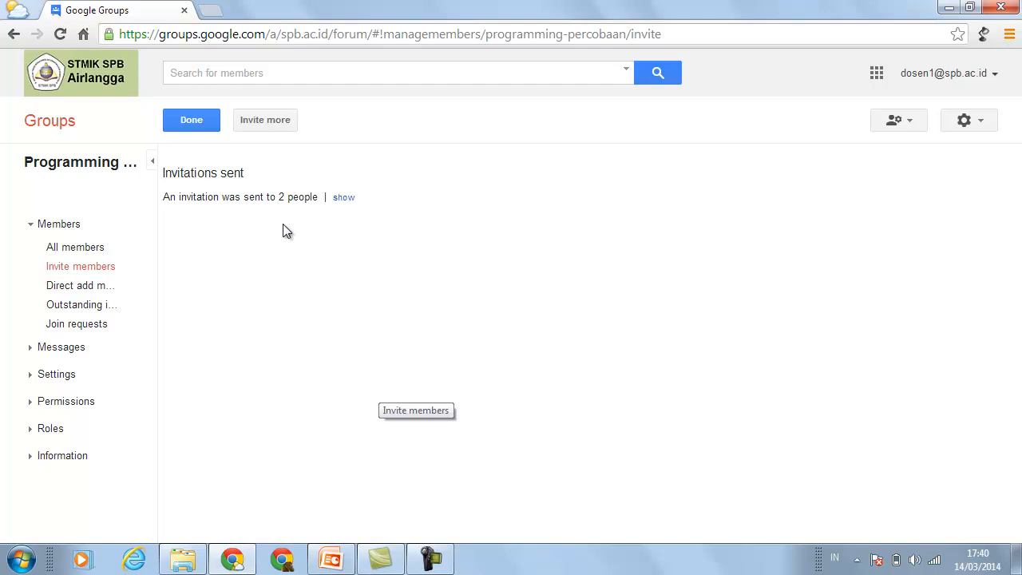
pyautogui.click(346, 199)
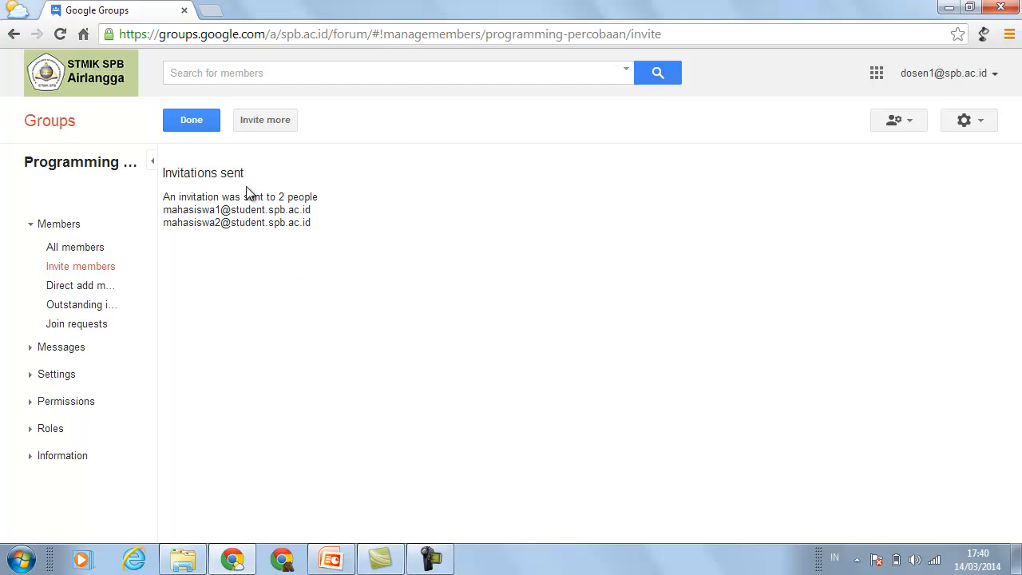
pyautogui.click(204, 124)
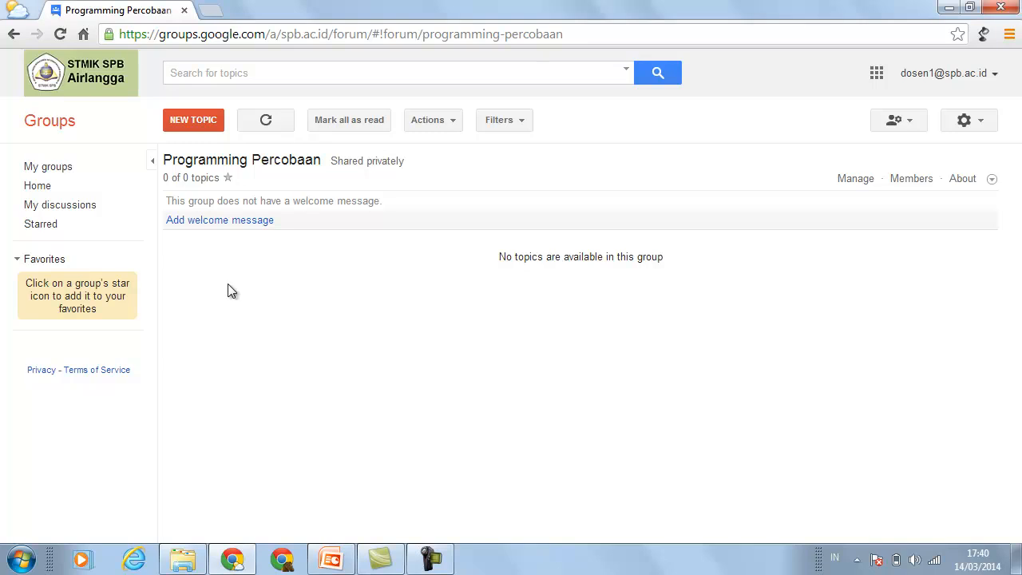
pyautogui.click(858, 179)
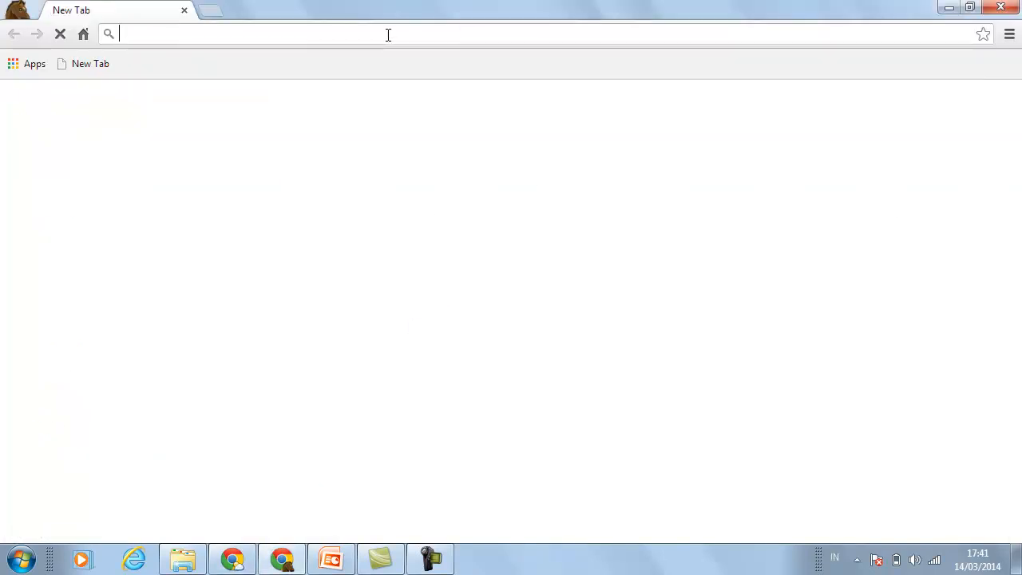
# - Load groups.spb.ac.id after the mistyped group.spb.ac.id fails, reaching the Google sign-in page
pyautogui.write('group')
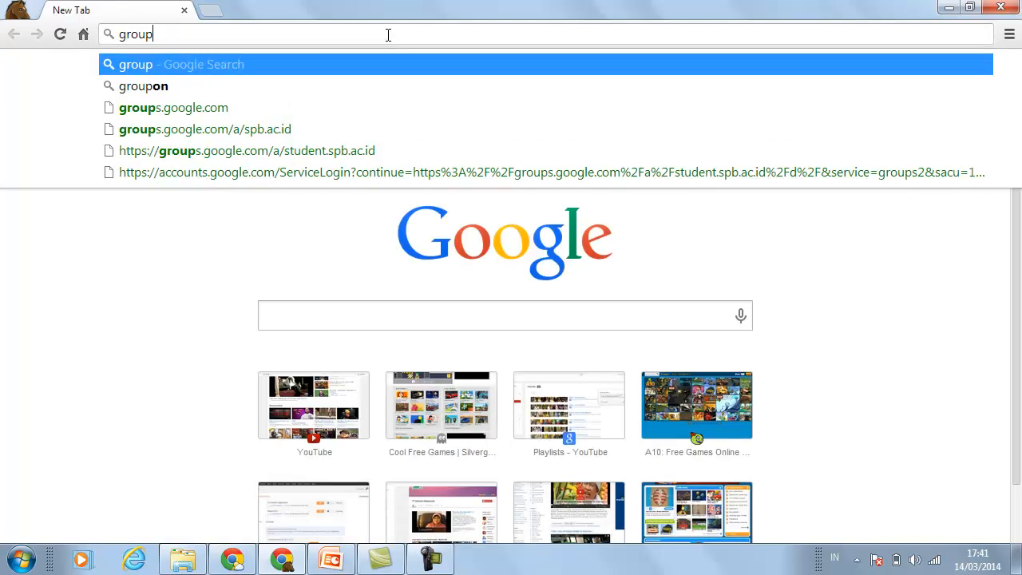
pyautogui.write('.spb')
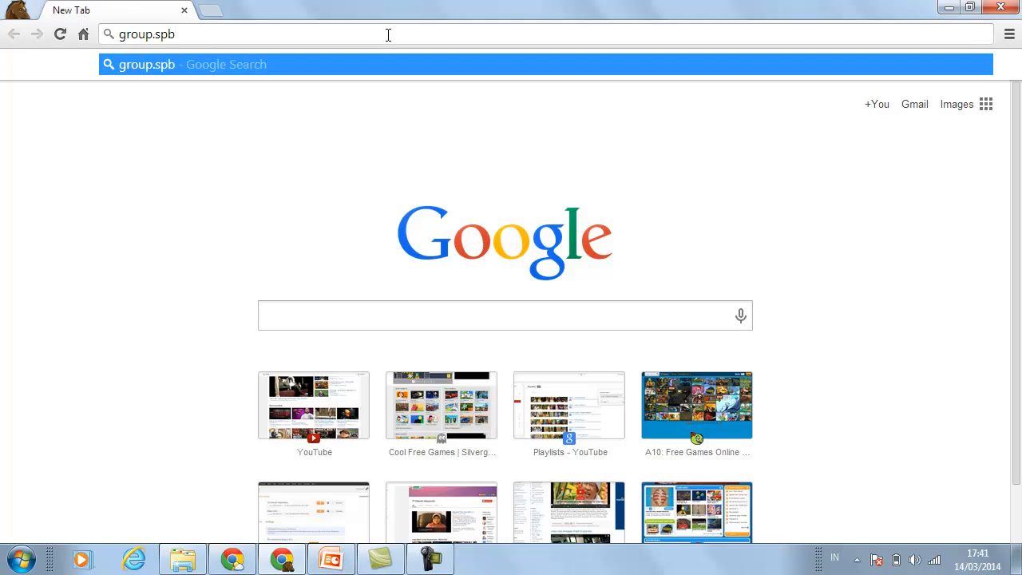
pyautogui.write('.ac.id')
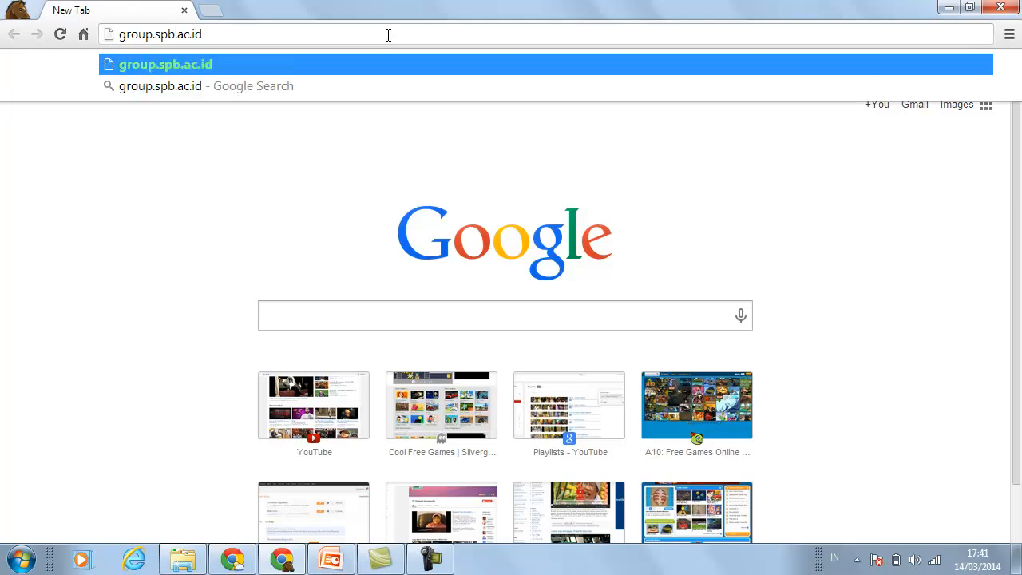
pyautogui.press('Return')
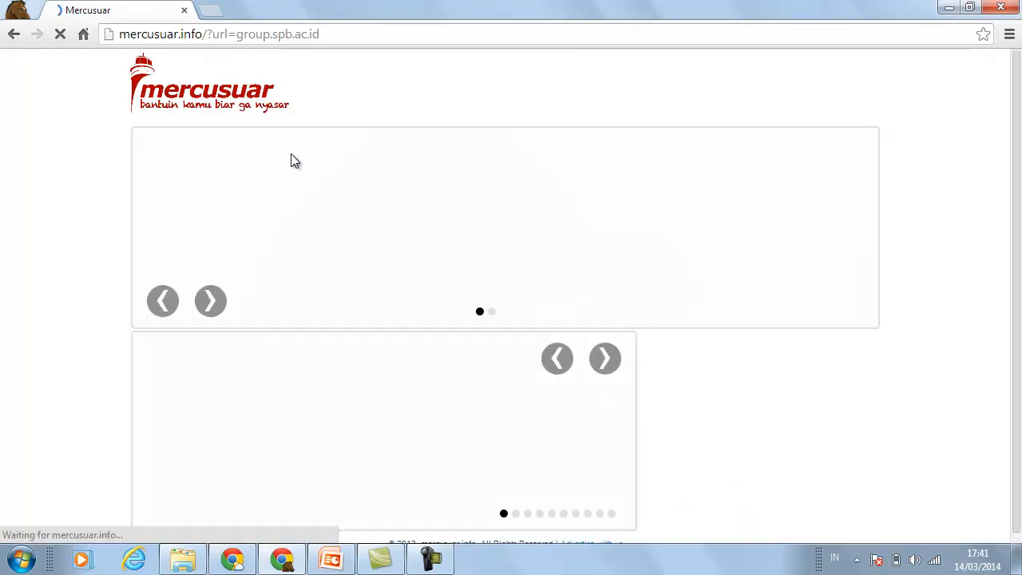
pyautogui.click(243, 36)
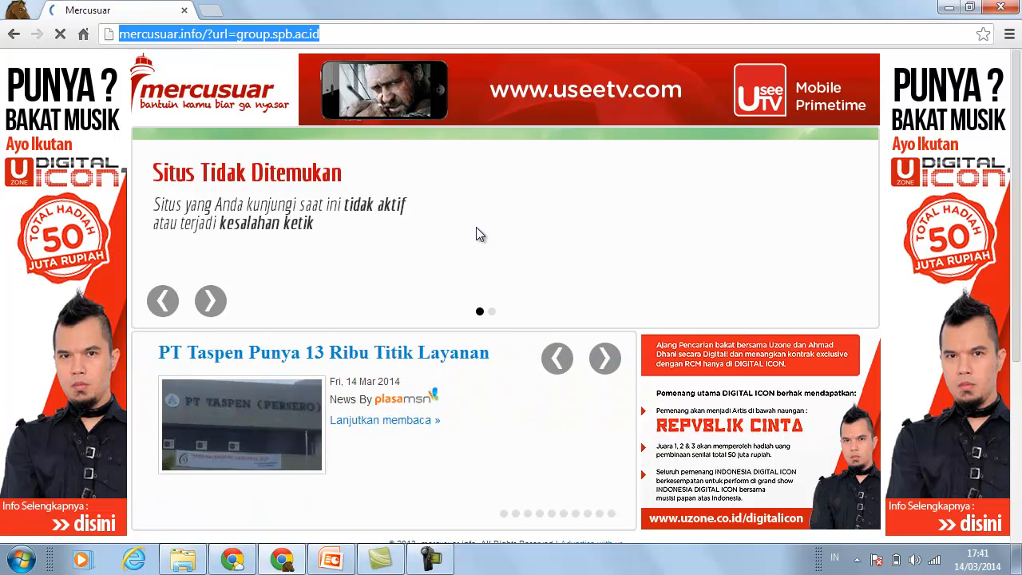
pyautogui.write('grou')
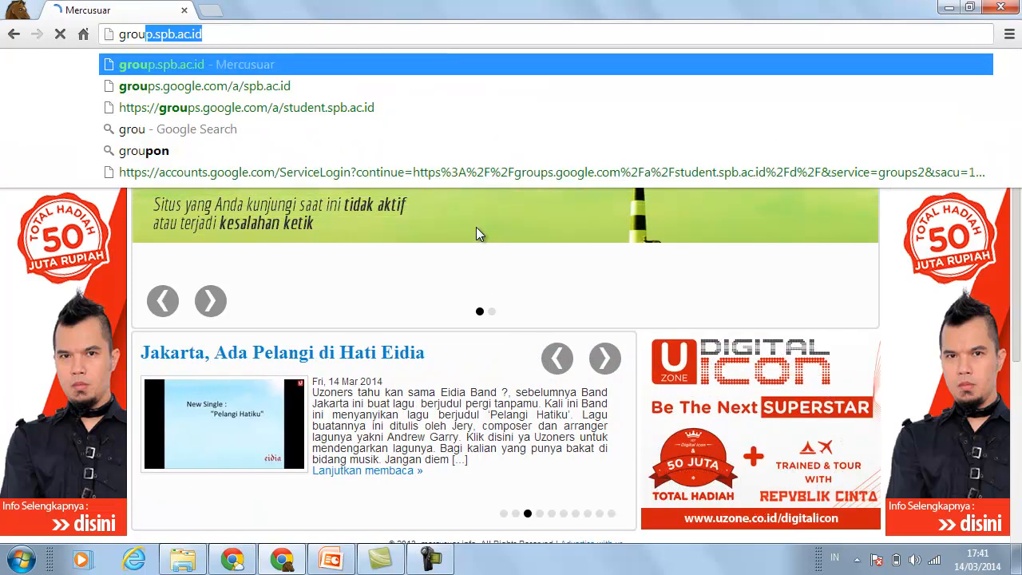
pyautogui.write('ps.s')
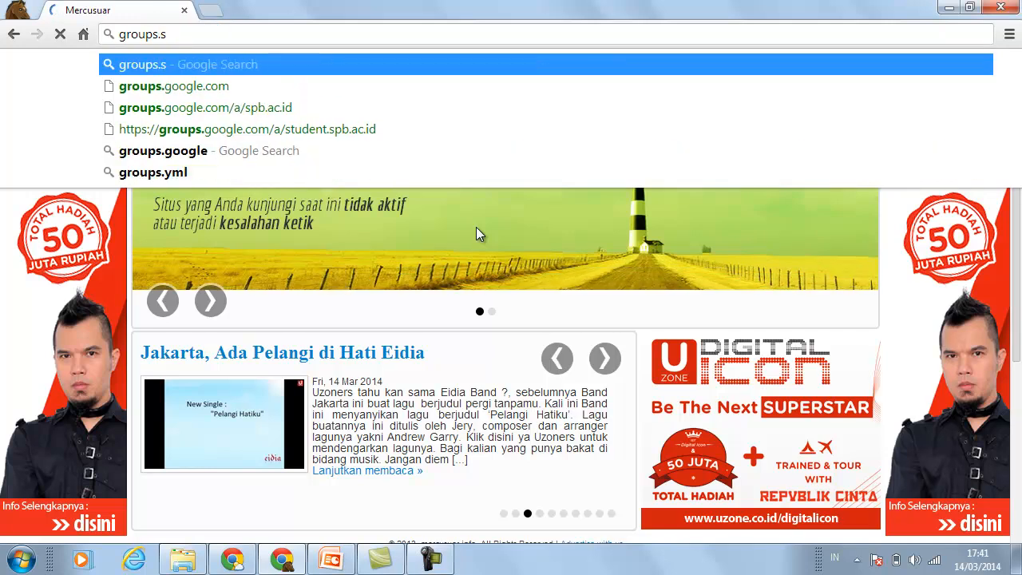
pyautogui.write('pb.ac.')
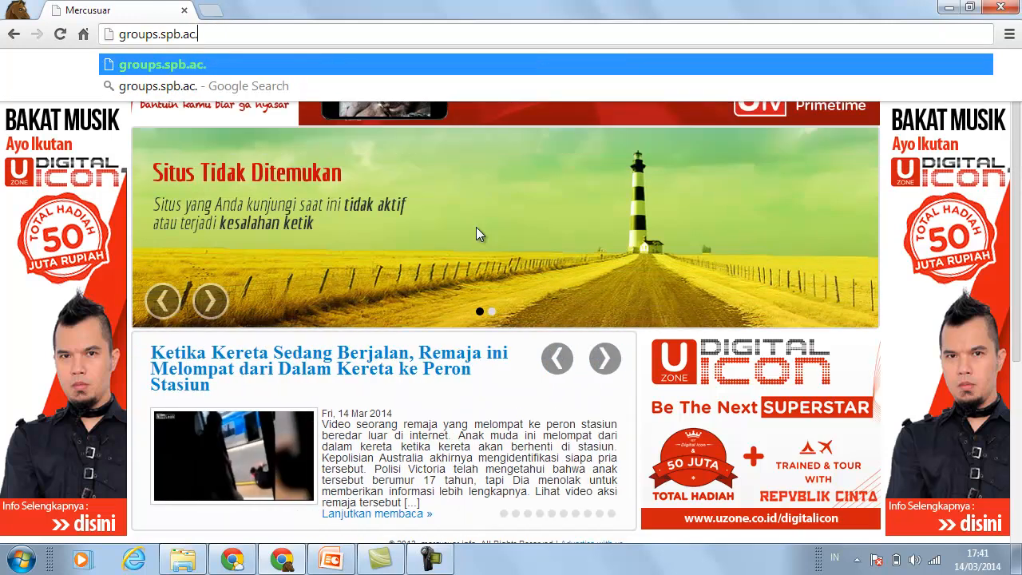
pyautogui.write('id')
pyautogui.press('Return')
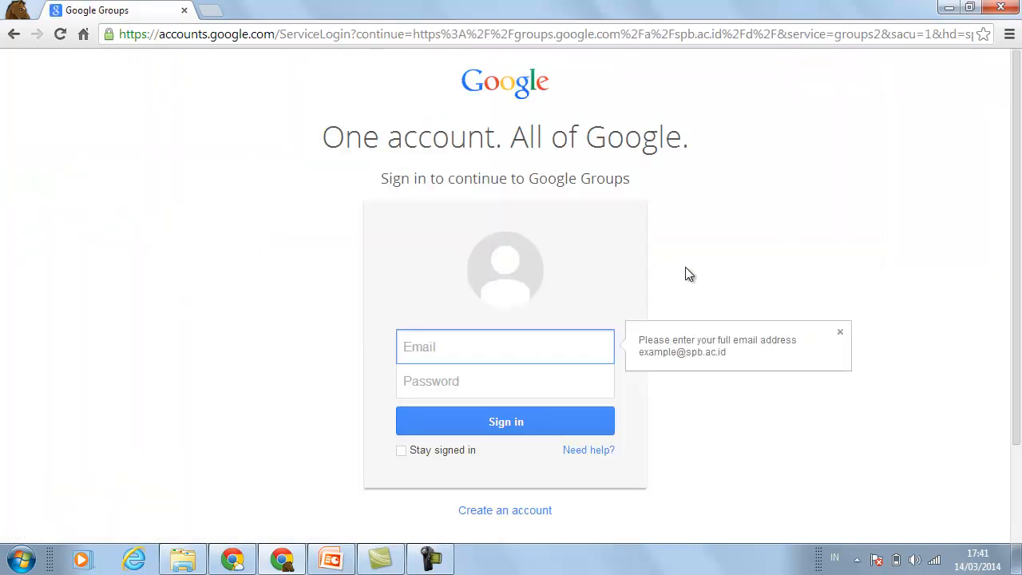
# - Sign in with the student's e-mail and password and accept the new-account terms
pyautogui.click(517, 348)
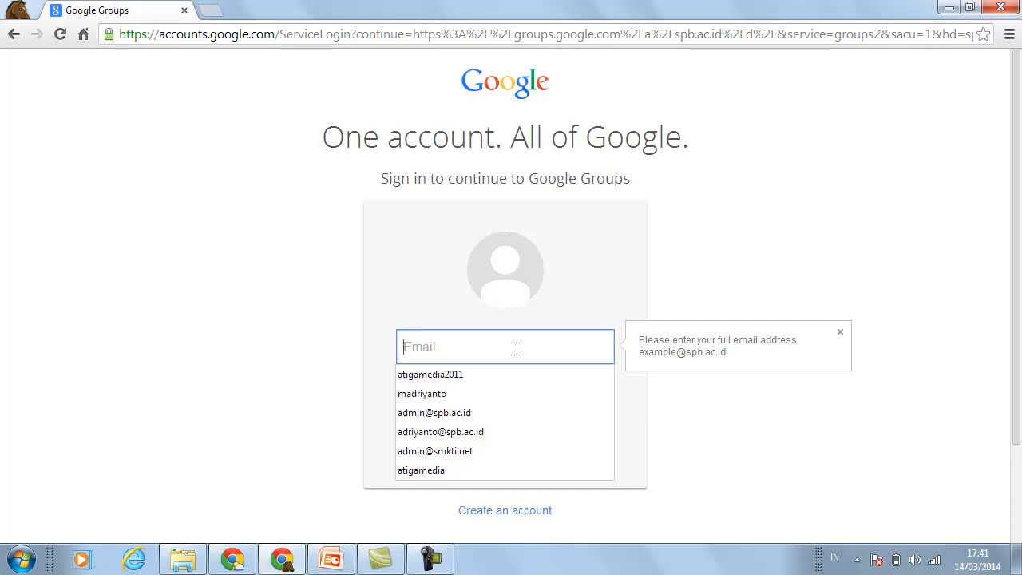
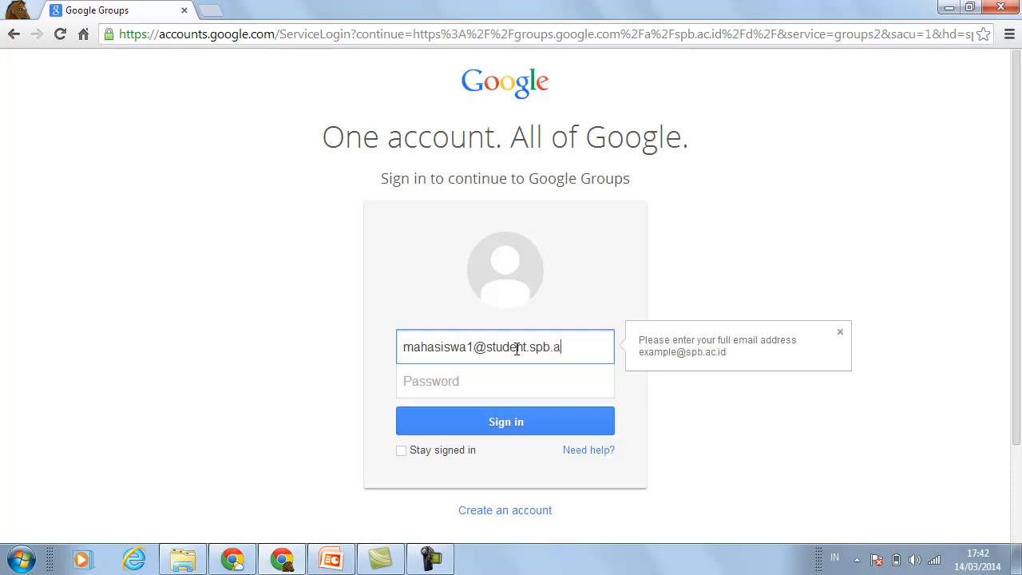
pyautogui.click(482, 383)
pyautogui.write('••••')
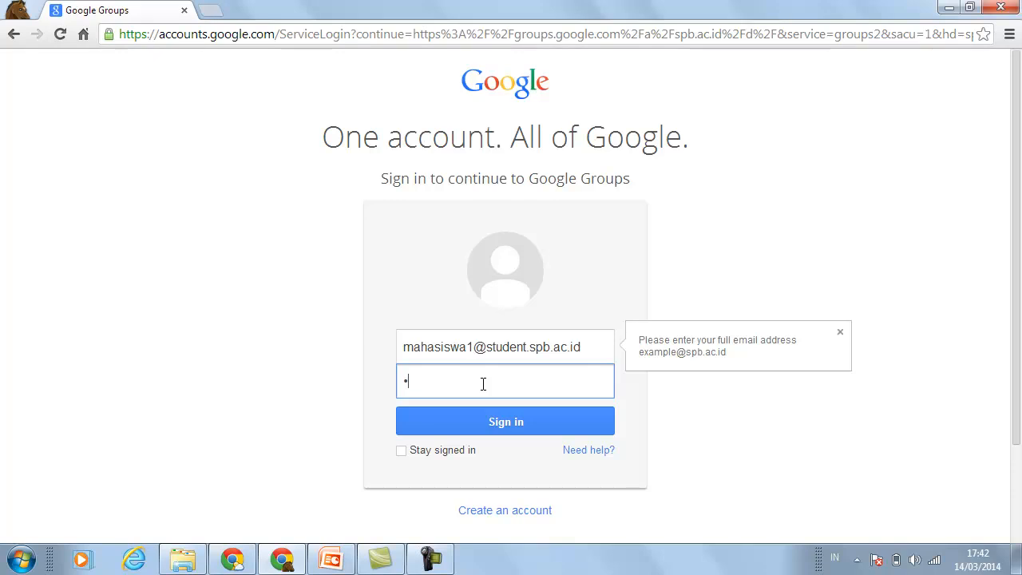
pyautogui.write('••••')
pyautogui.click(506, 421)
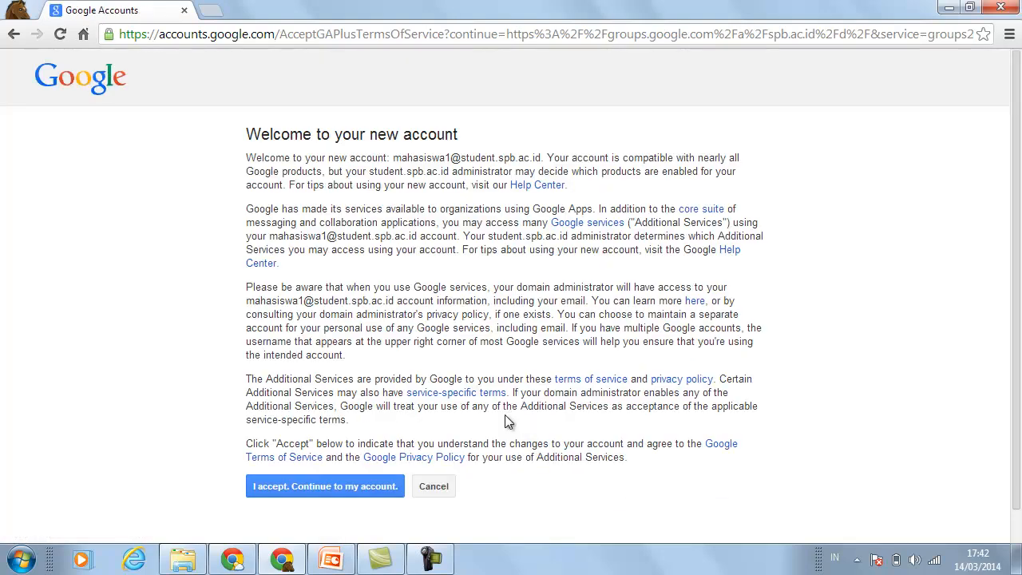
pyautogui.click(355, 481)
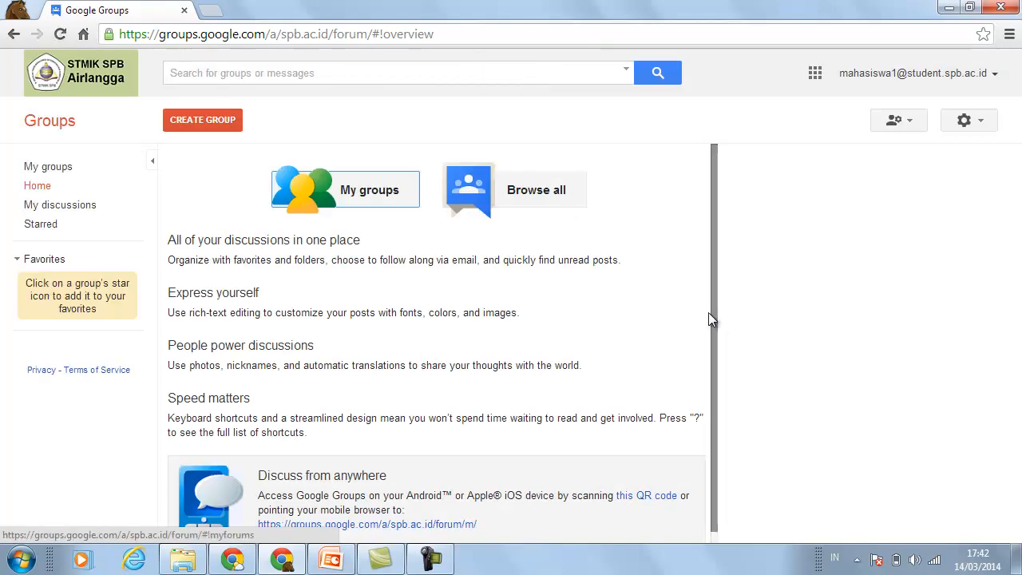
# - Check the student's My groups, Edit memberships and My discussions pages, all empty
pyautogui.click(63, 168)
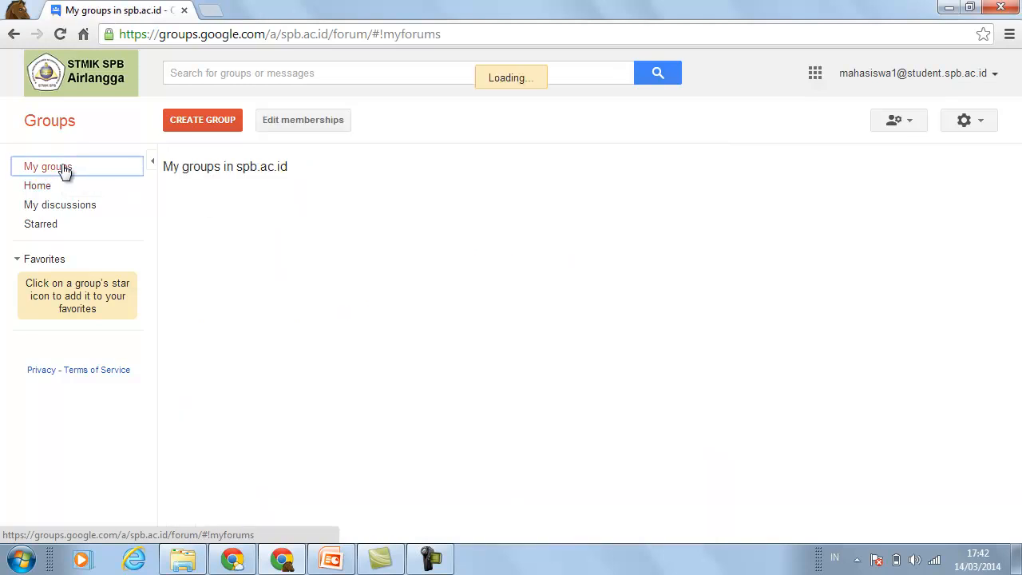
pyautogui.click(326, 126)
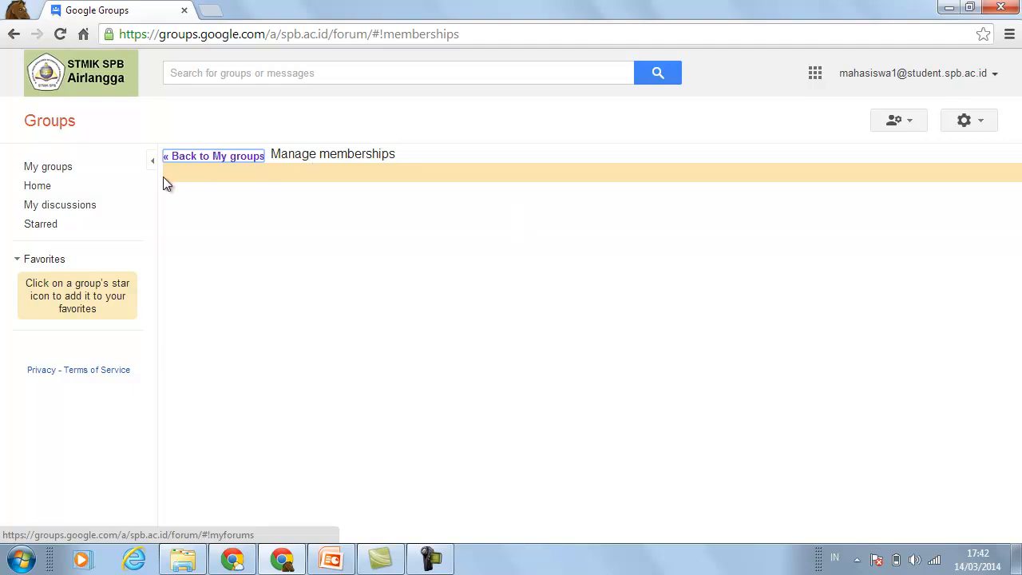
pyautogui.click(56, 206)
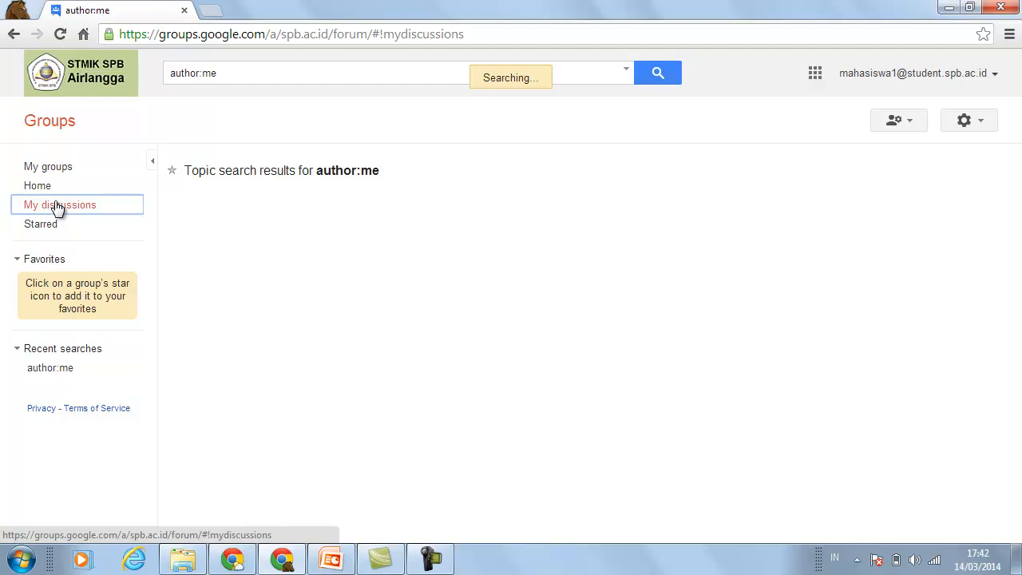
pyautogui.click(350, 34)
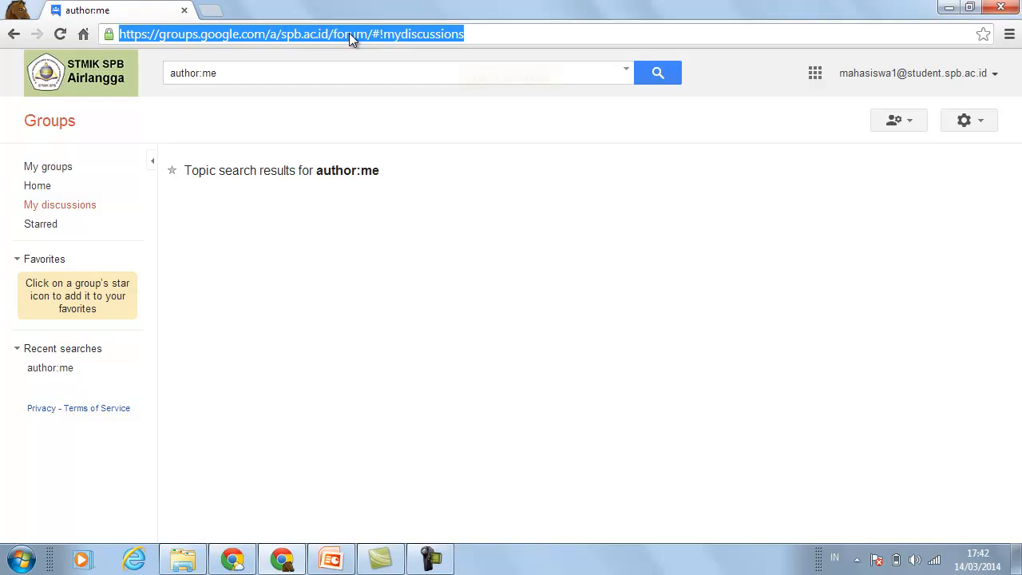
# - Go to mail.spb.ac.id and choose the student's account to reach the Gmail inbox
pyautogui.write('mail.spb.ac.id')
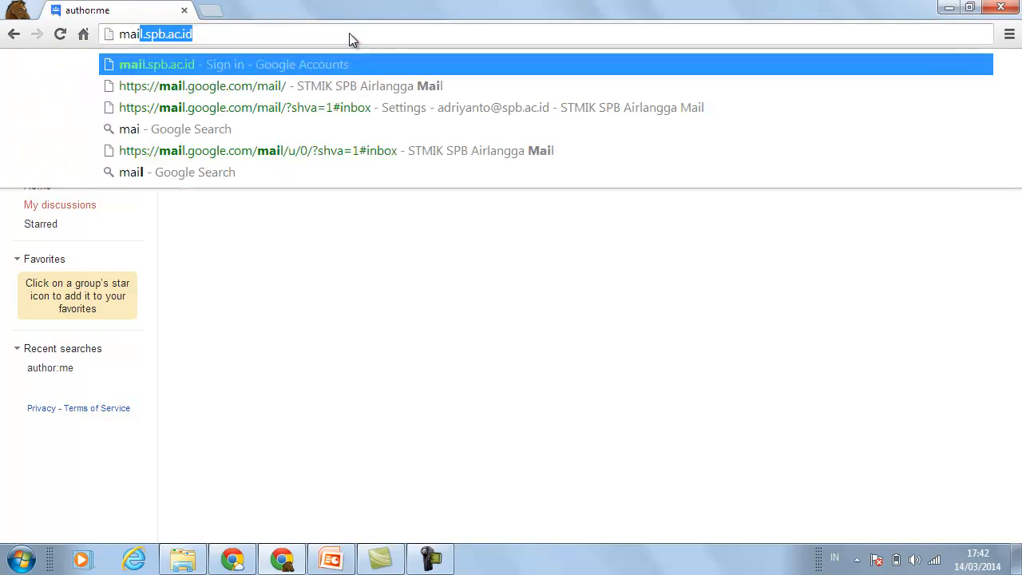
pyautogui.press('Right')
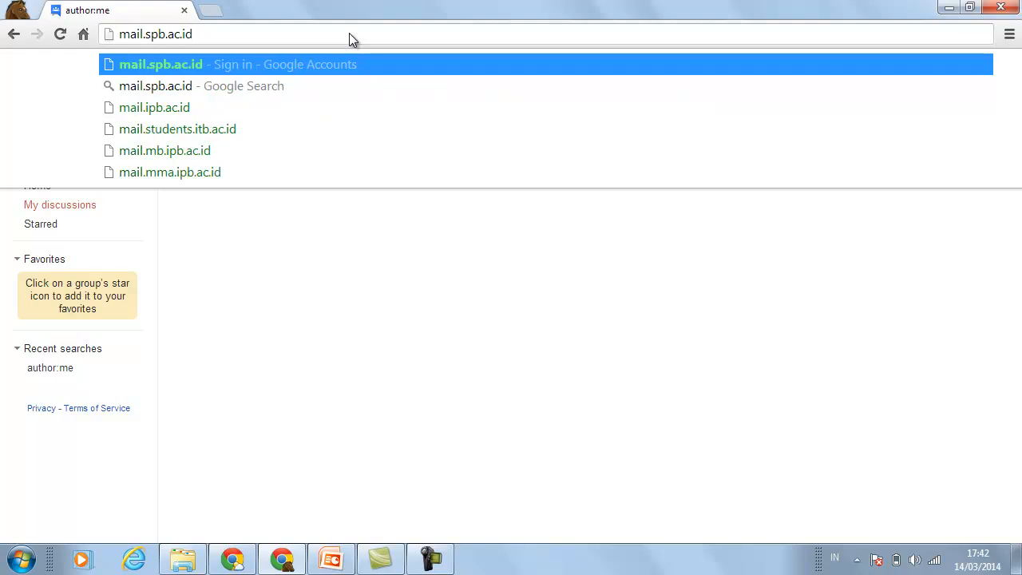
pyautogui.click(225, 64)
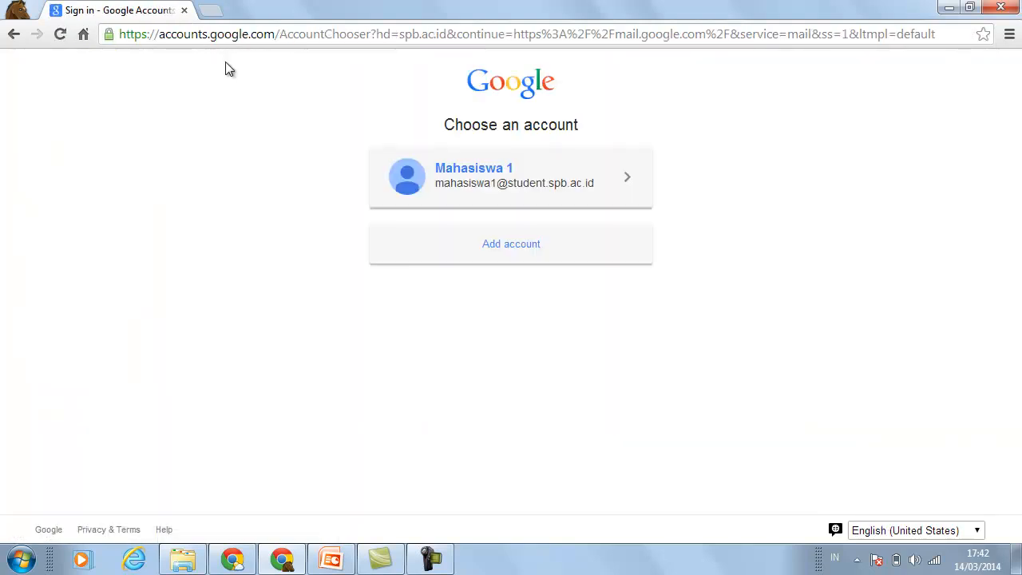
pyautogui.click(555, 182)
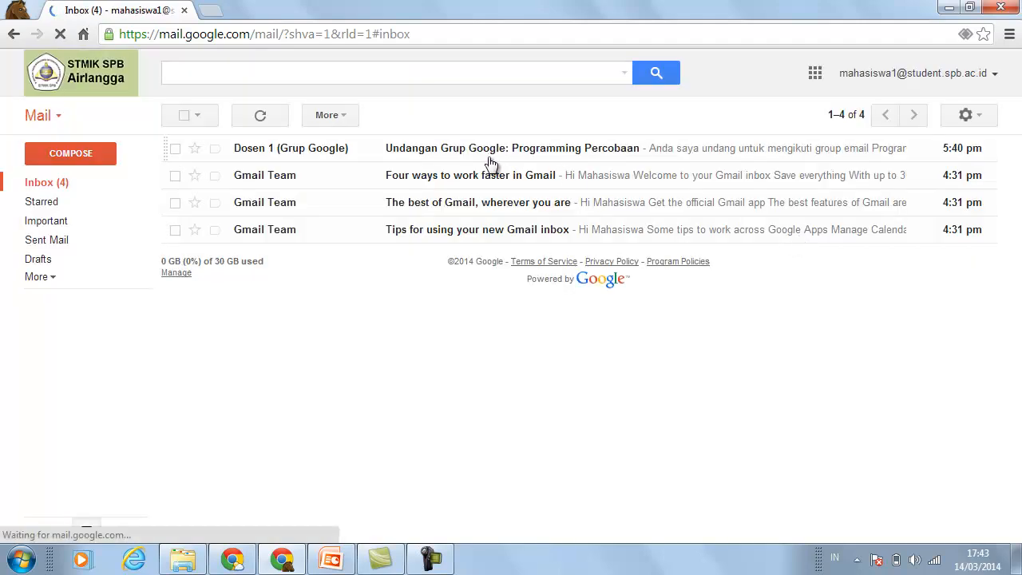
# - Open the 'Undangan Grup Google: Programming Percobaan' email and accept the invitation
pyautogui.click(487, 156)
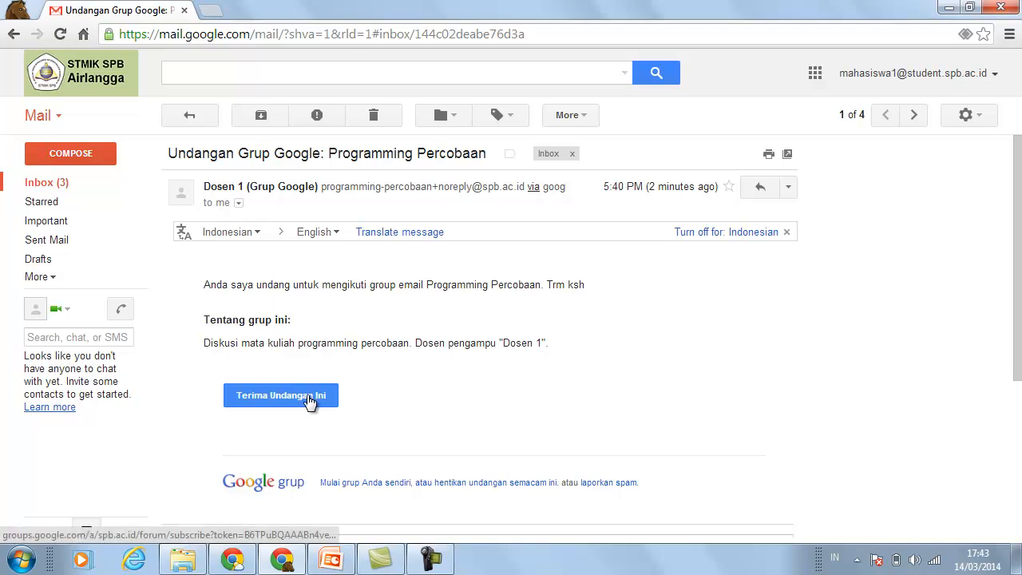
pyautogui.click(310, 402)
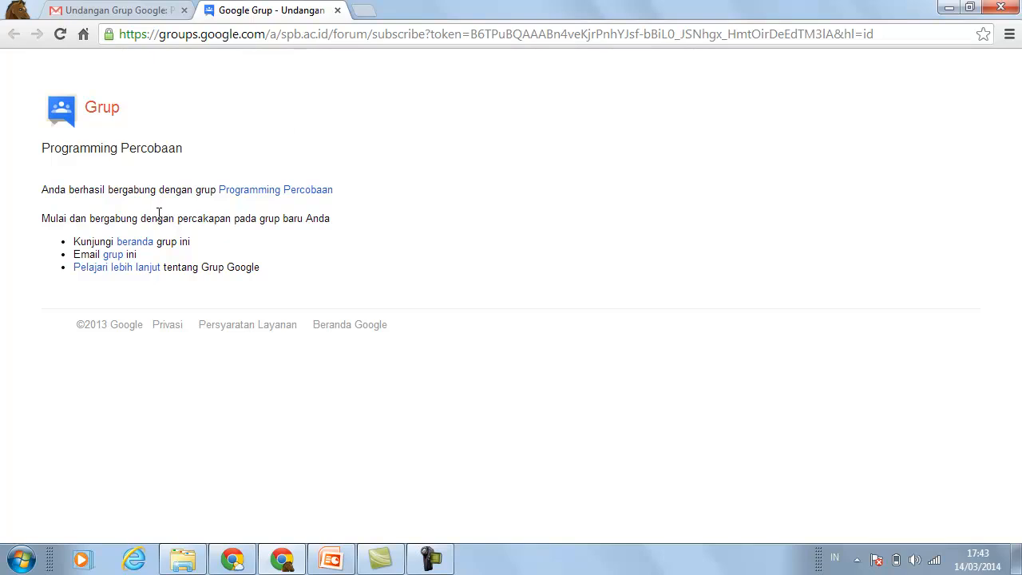
# - Follow the 'beranda' link to the Programming Percobaan home and start a new topic
pyautogui.click(148, 242)
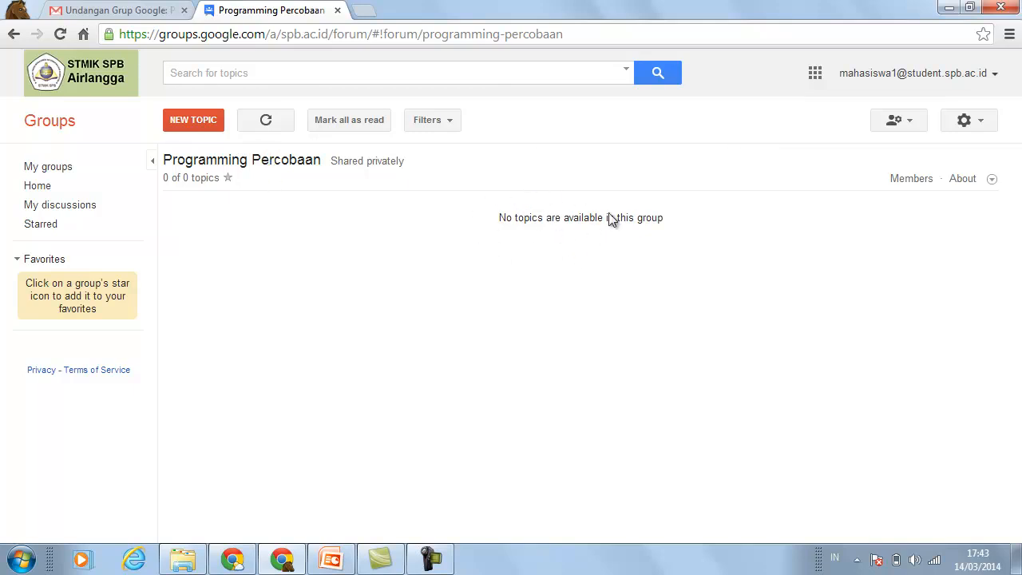
pyautogui.click(206, 126)
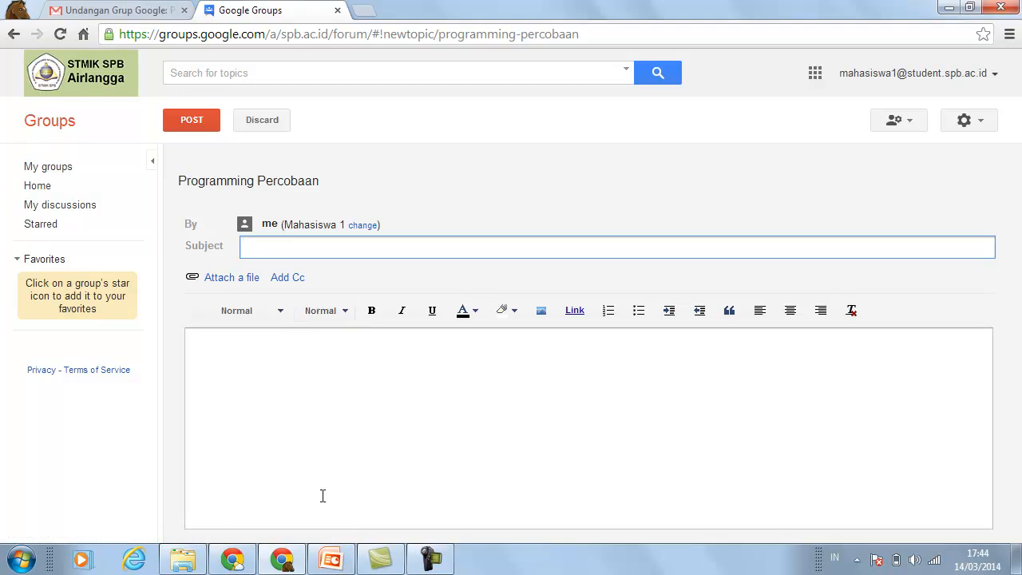
# - Post the topic 'Perkenalan Mahasiswa 1' with the message 'Halo salam kenal semua'
pyautogui.write('rkenalan Mahasiswa 1')
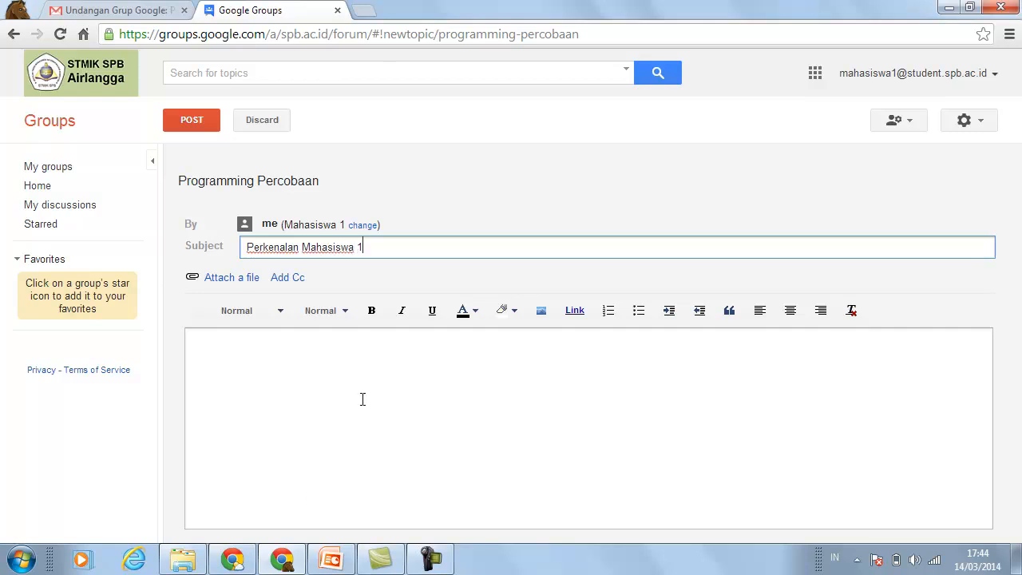
pyautogui.click(363, 399)
pyautogui.write('Halo sala')
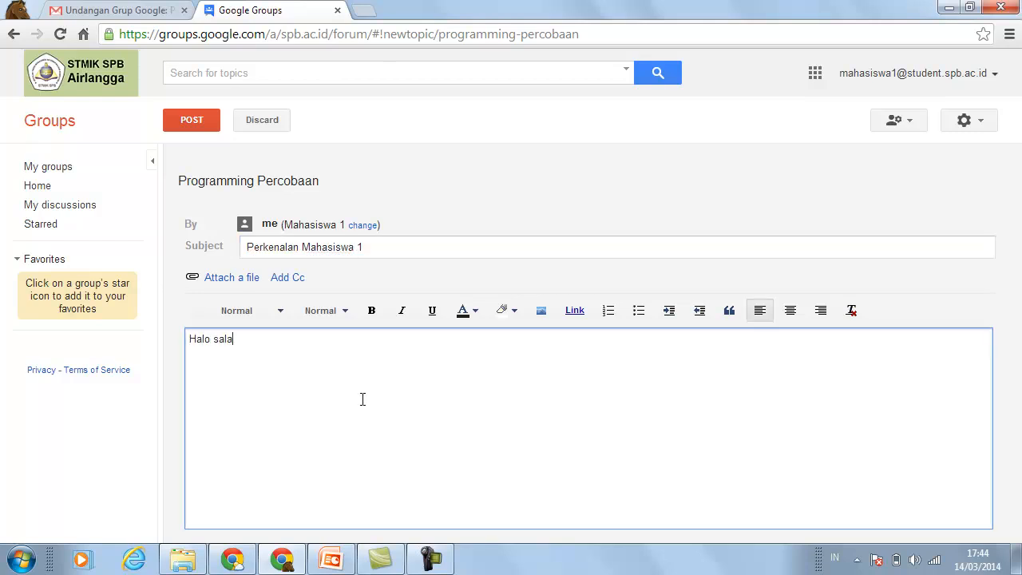
pyautogui.write('m kenal semua .')
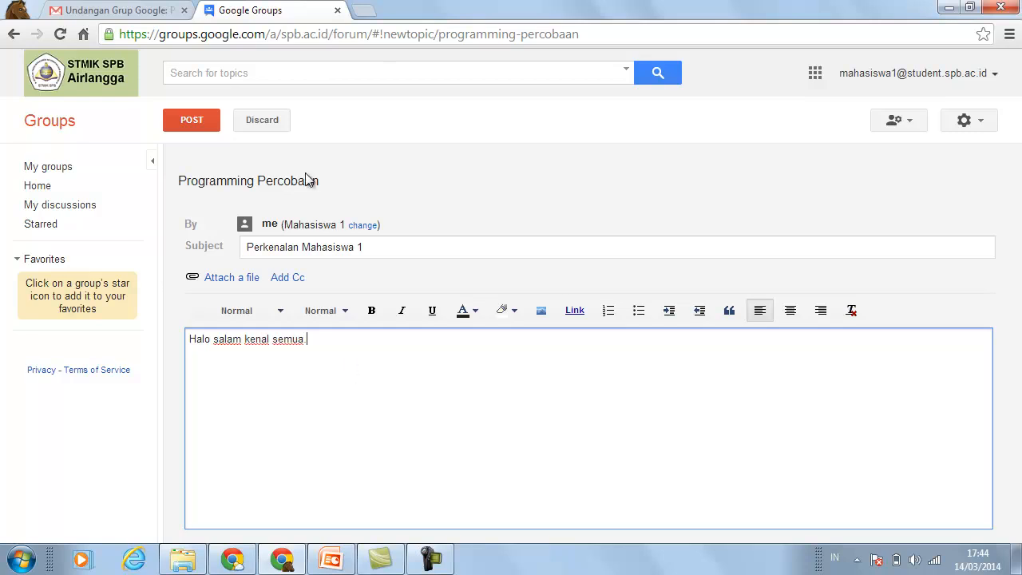
pyautogui.click(190, 120)
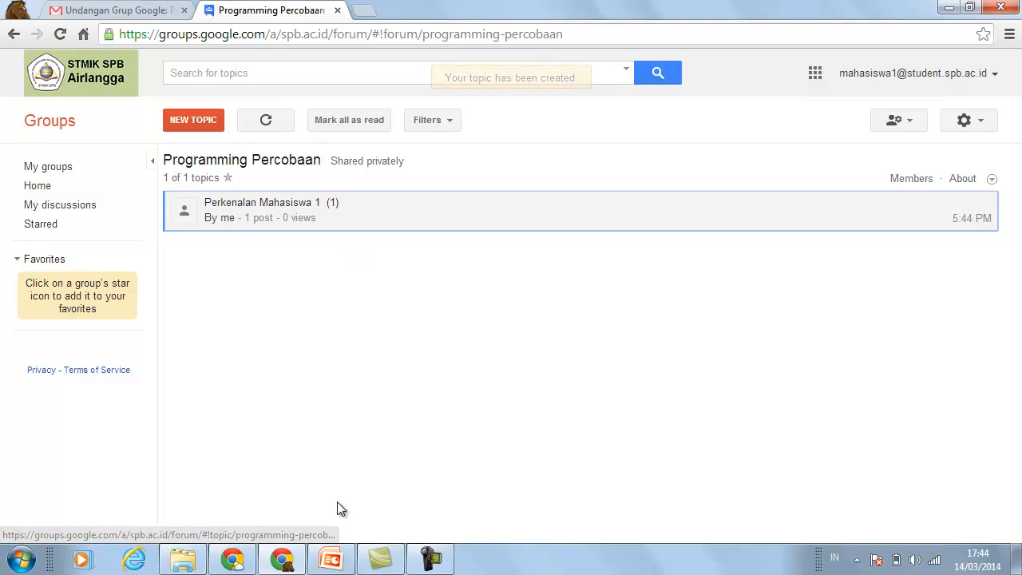
# - In the lecturer's window, return to the topic list and refresh until 'Perkenalan Mahasiswa 1' appears
pyautogui.click(232, 558)
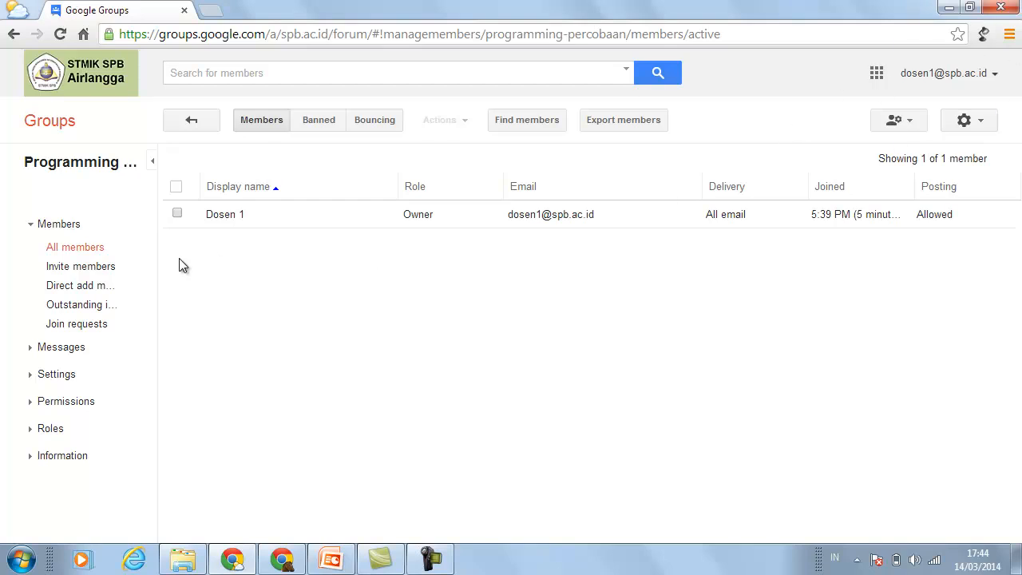
pyautogui.click(199, 125)
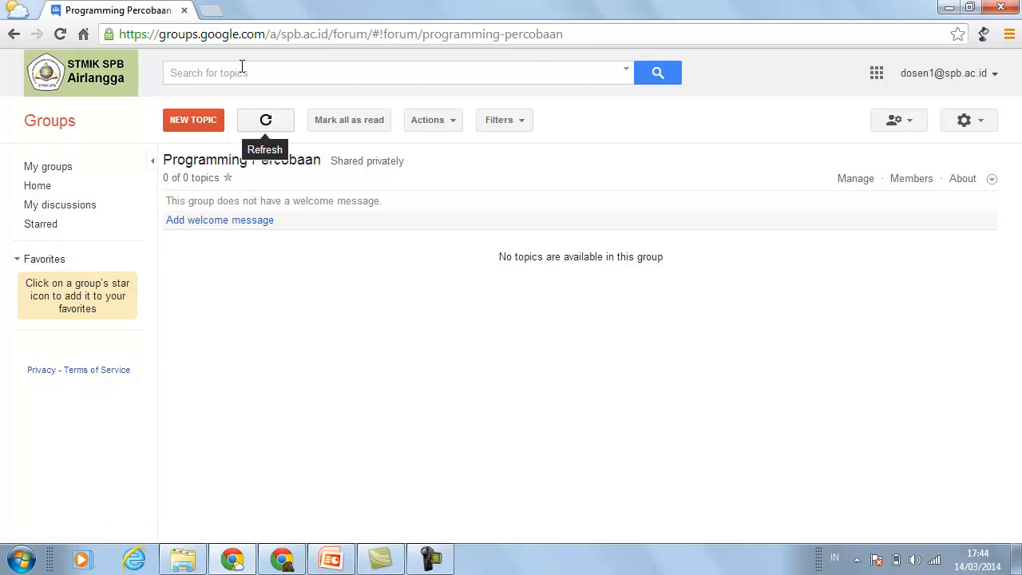
pyautogui.click(61, 35)
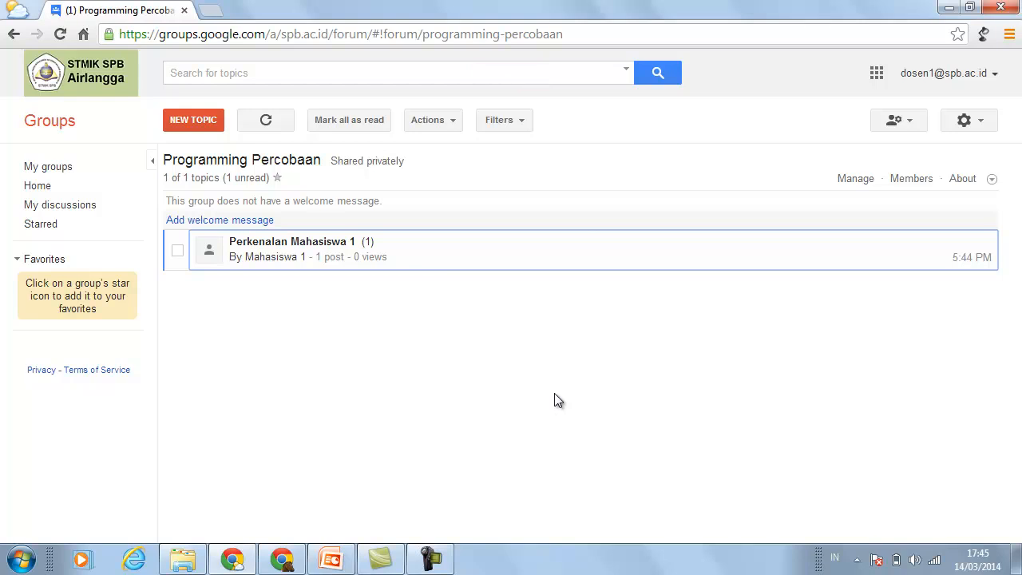
# - Reply 'Selamat datang di group diskusi kita.' under Perkenalan Mahasiswa 1, then move to the student's window
pyautogui.click(310, 249)
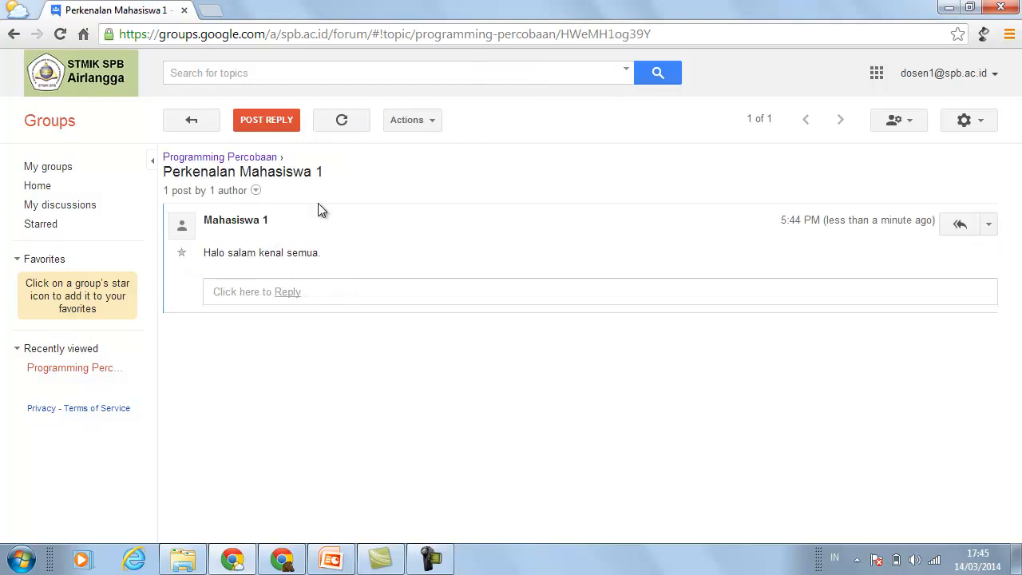
pyautogui.click(289, 293)
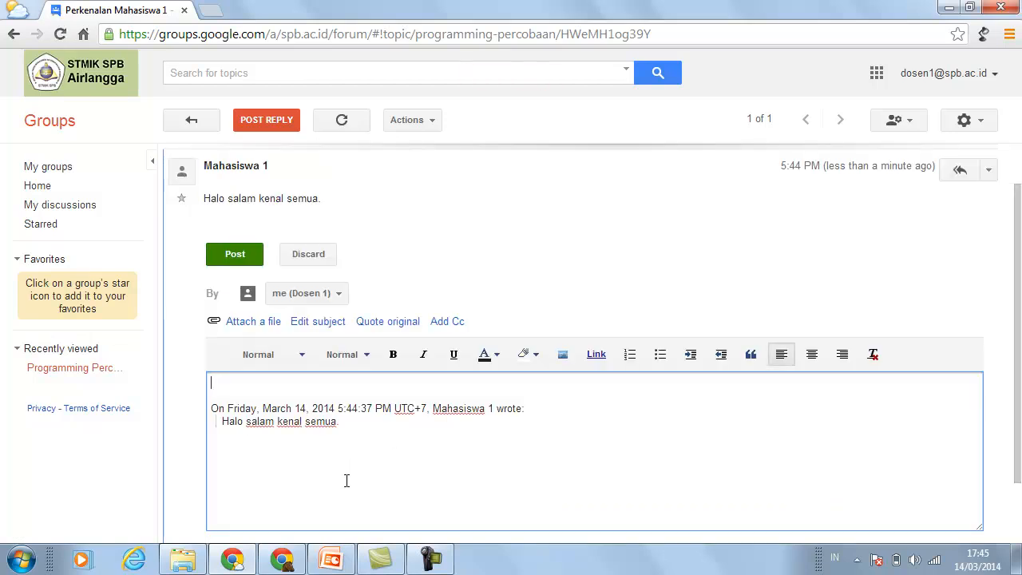
pyautogui.write('Selamat datag')
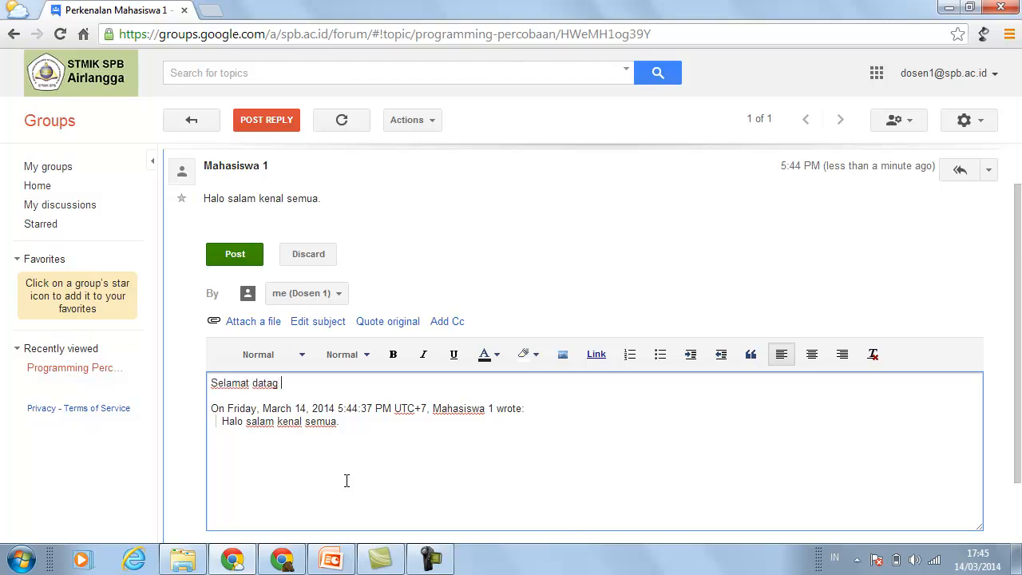
pyautogui.press('BackSpace')
pyautogui.write('ng di group diske')
pyautogui.write('si kita')
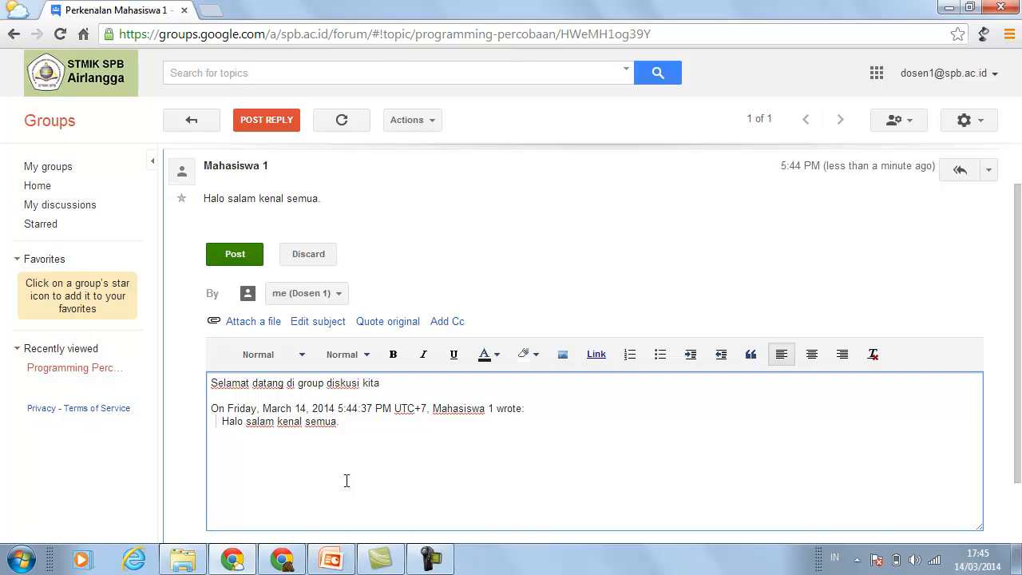
pyautogui.click(239, 257)
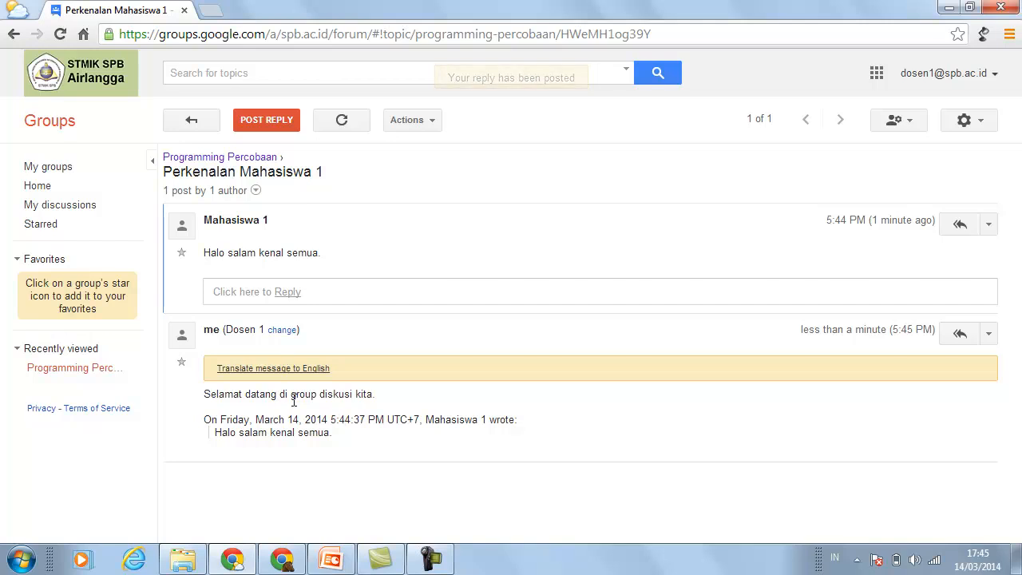
pyautogui.click(287, 561)
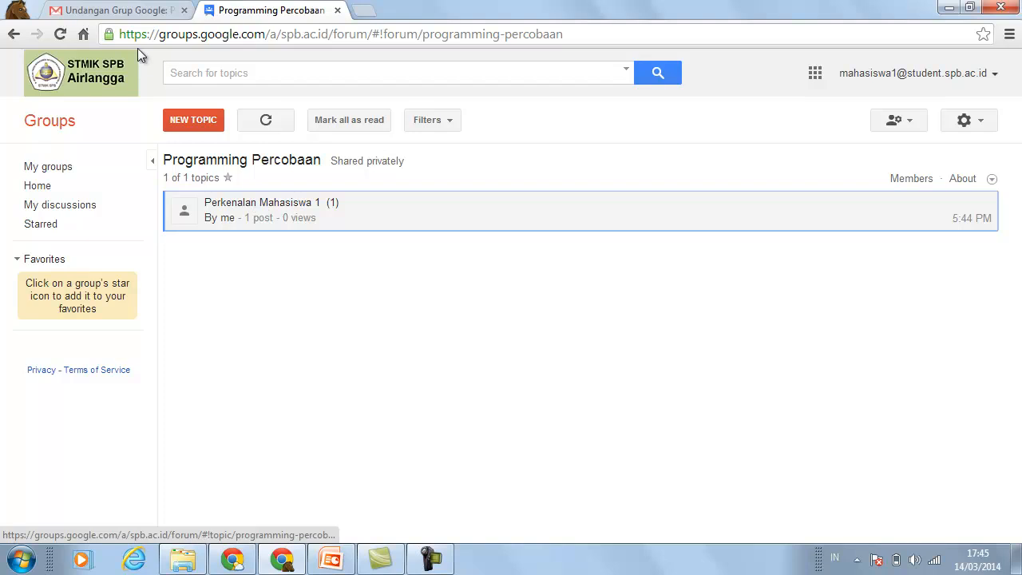
# - As the student, reload Groups, open Perkenalan Mahasiswa 1 to see the reply, then go to Gmail
pyautogui.click(60, 35)
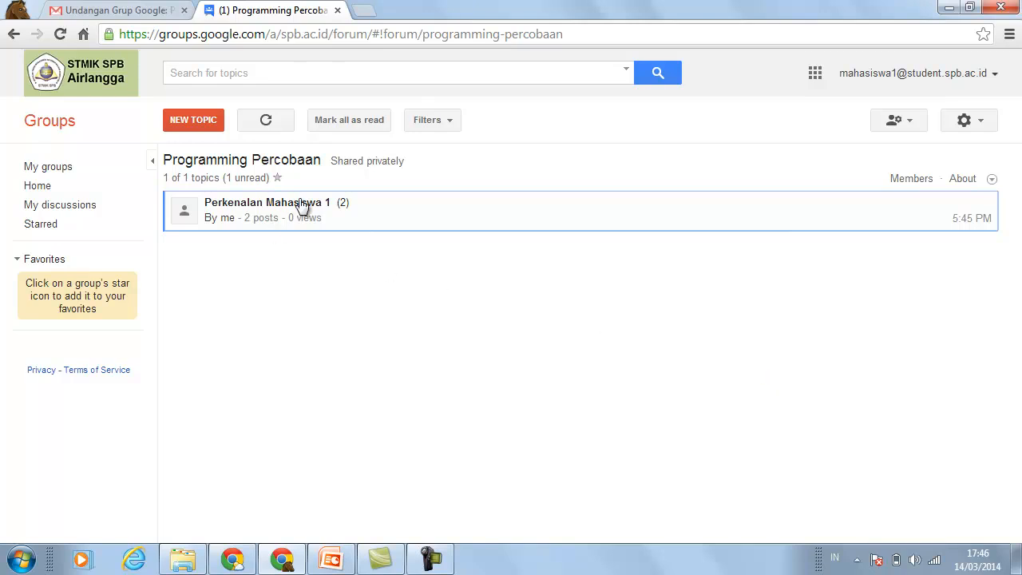
pyautogui.click(303, 204)
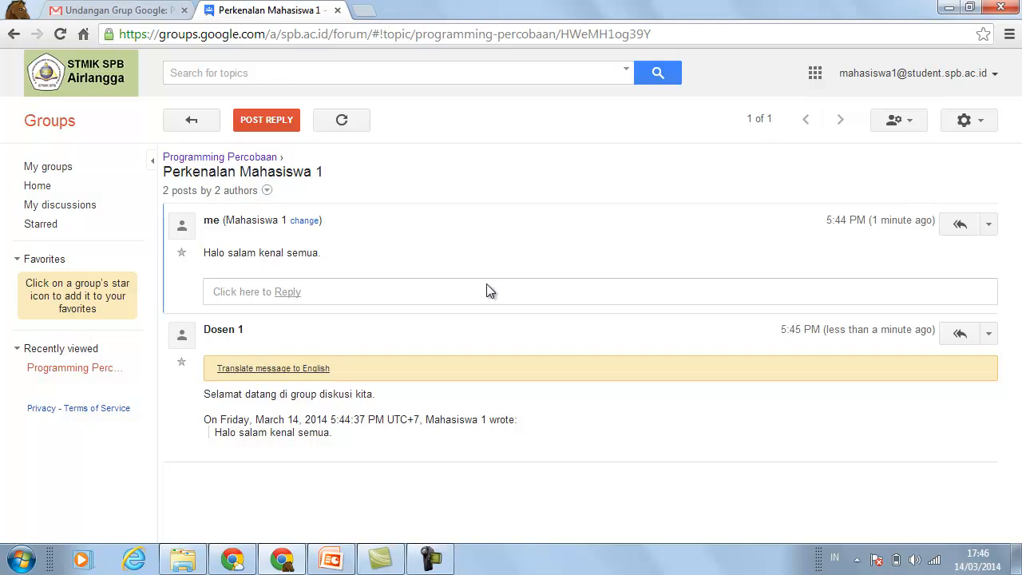
pyautogui.click(124, 10)
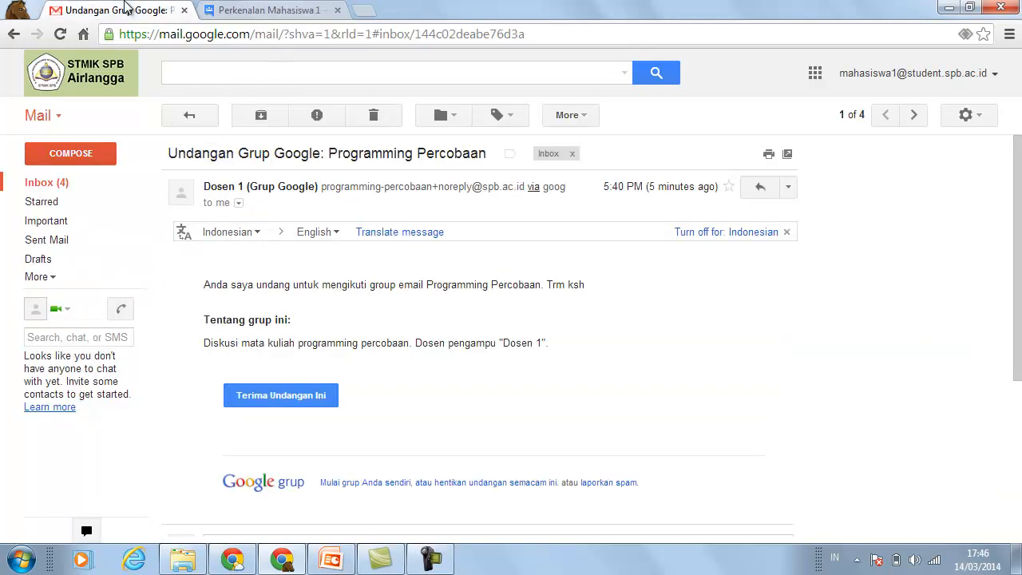
# - Open the Perkenalan Mahasiswa 1 conversation from the student's Gmail inbox, then return to the lecturer's window
pyautogui.click(65, 184)
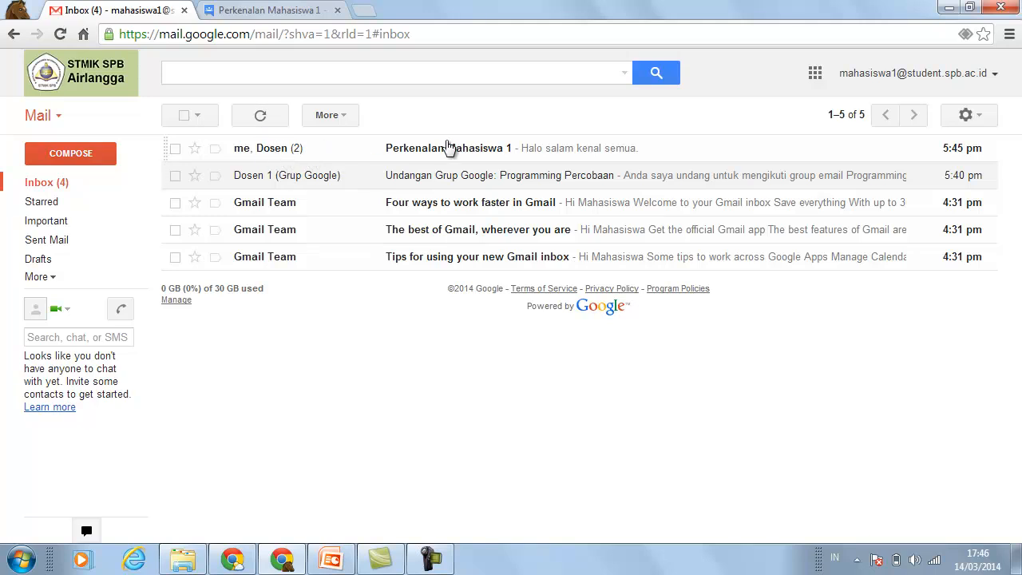
pyautogui.click(457, 152)
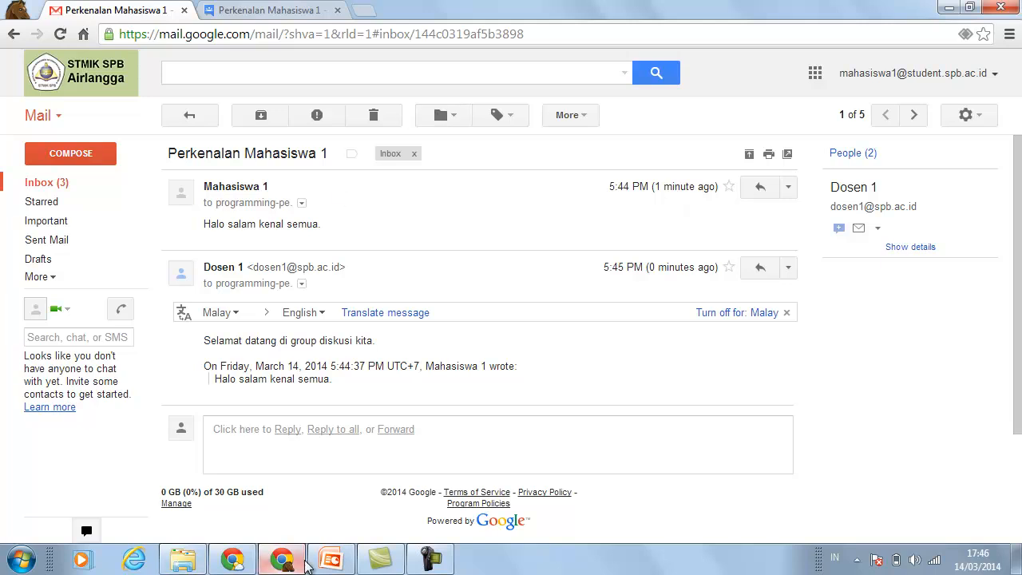
pyautogui.moveTo(280, 561)
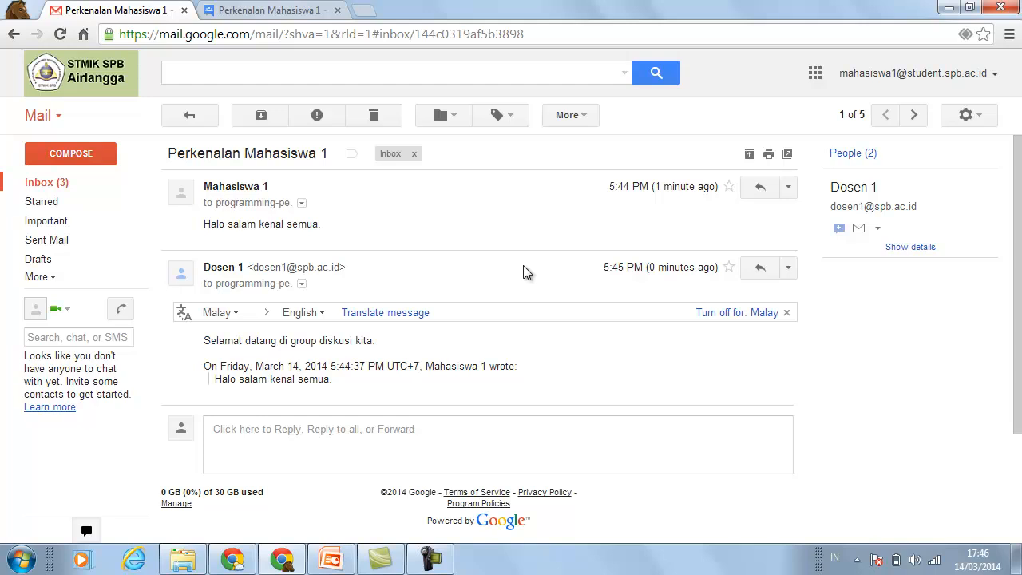
pyautogui.moveTo(232, 558)
pyautogui.click(280, 498)
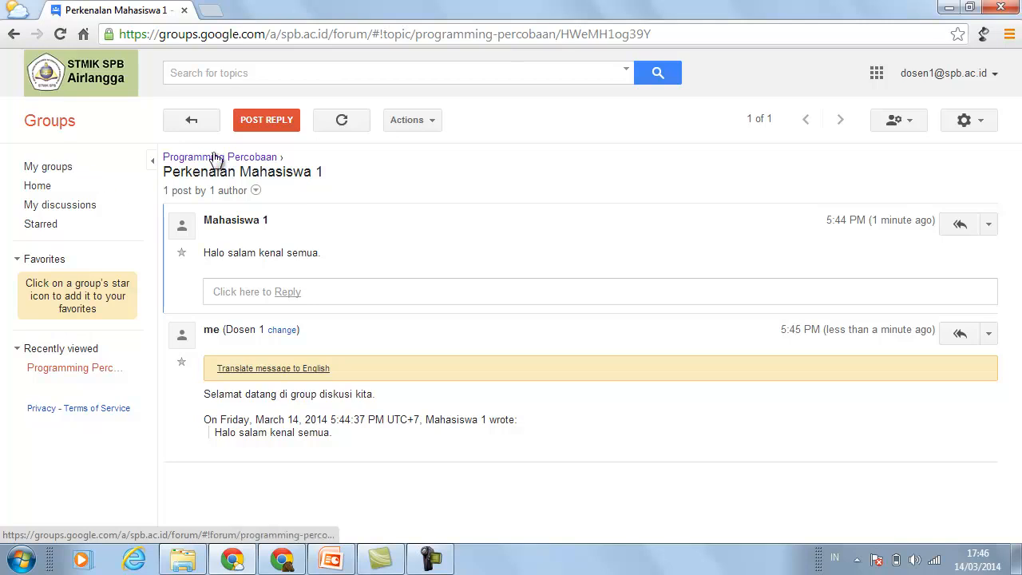
# - Go to My groups, open Programming Percobaan, and view its All members list
pyautogui.click(62, 168)
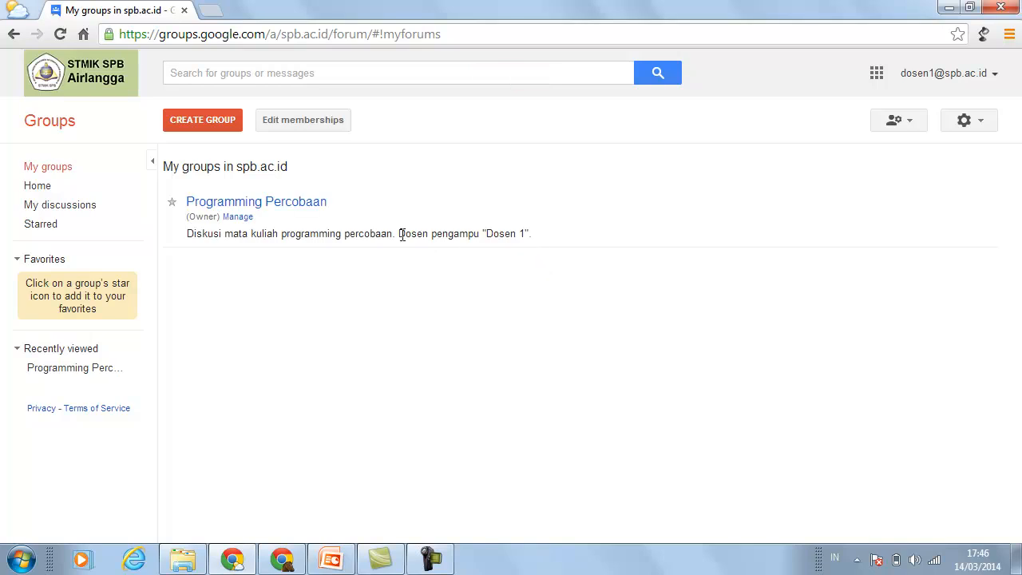
pyautogui.click(307, 206)
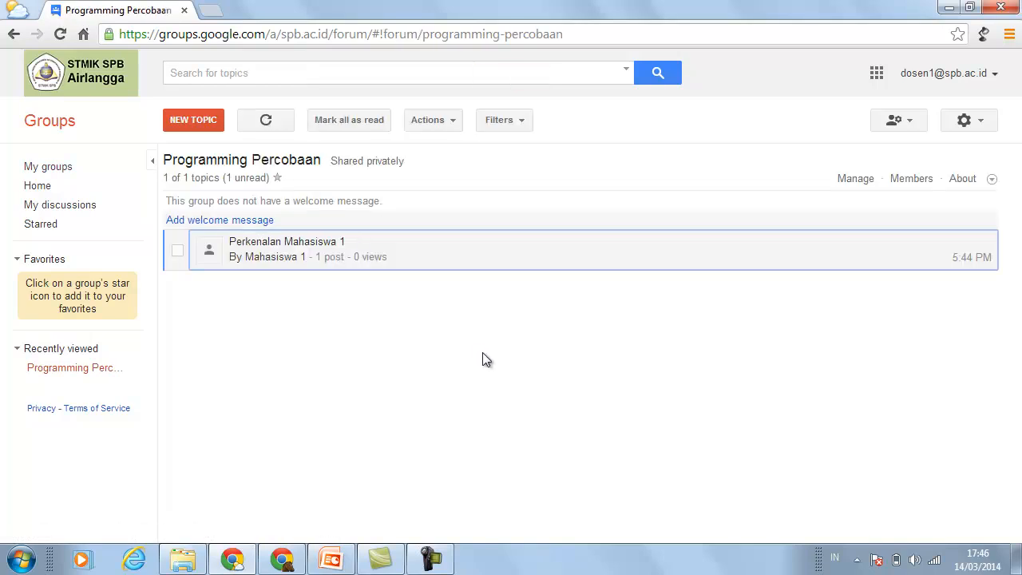
pyautogui.click(856, 182)
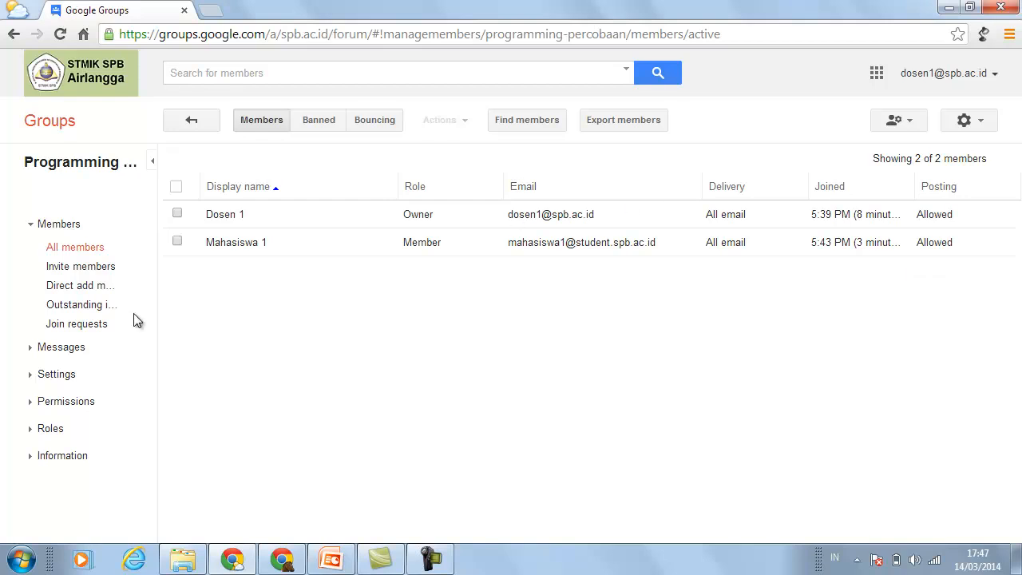
# - Try the custom footer, message URL and opt-out URL options in Email options, leaving all unchecked
pyautogui.click(67, 375)
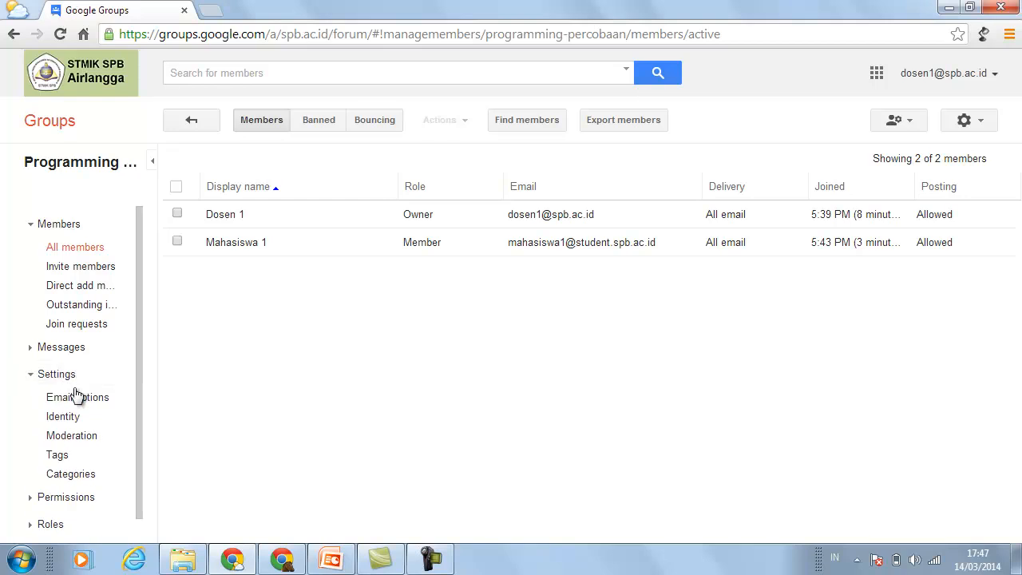
pyautogui.click(78, 402)
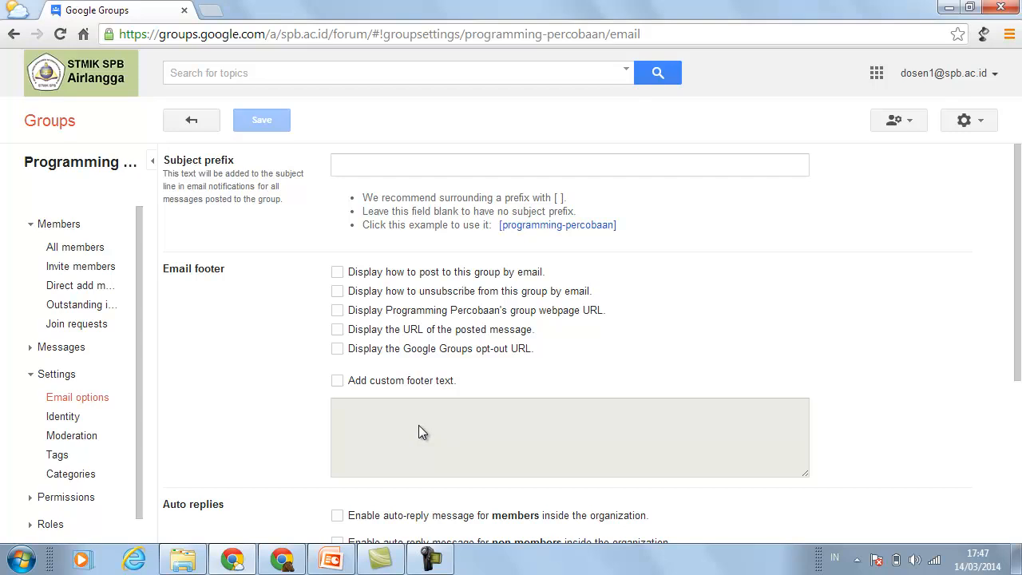
pyautogui.click(338, 380)
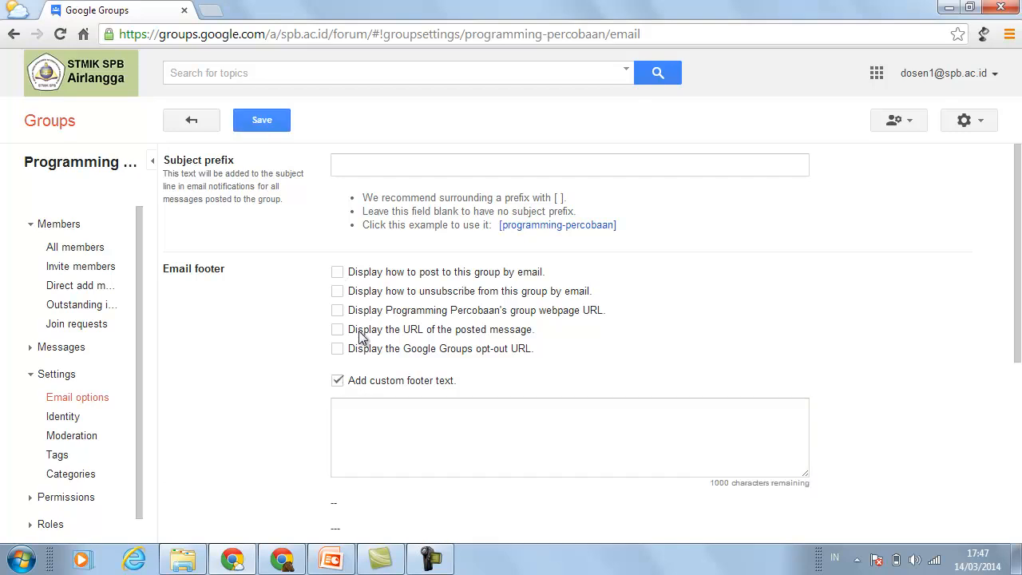
pyautogui.click(338, 330)
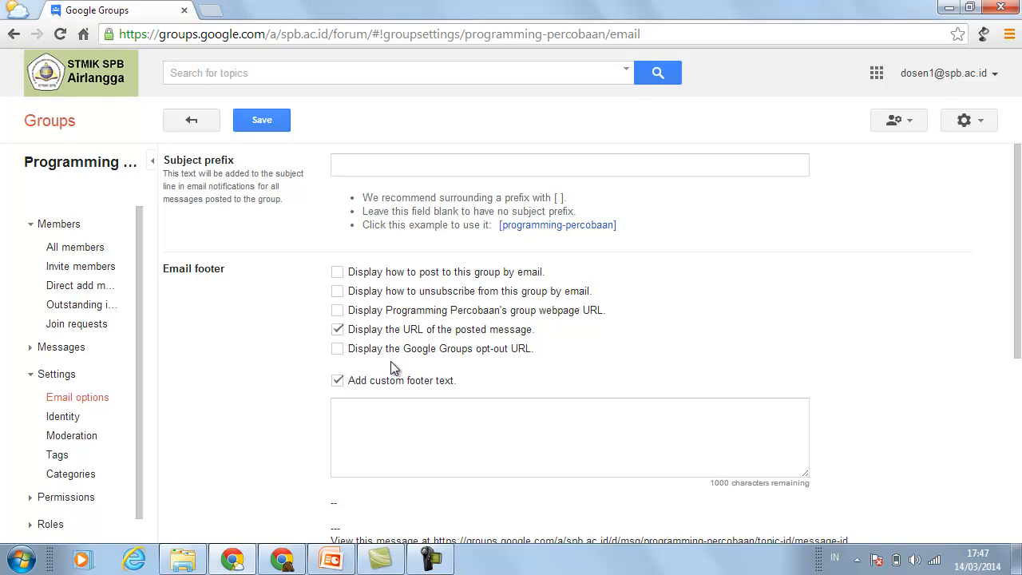
pyautogui.click(337, 352)
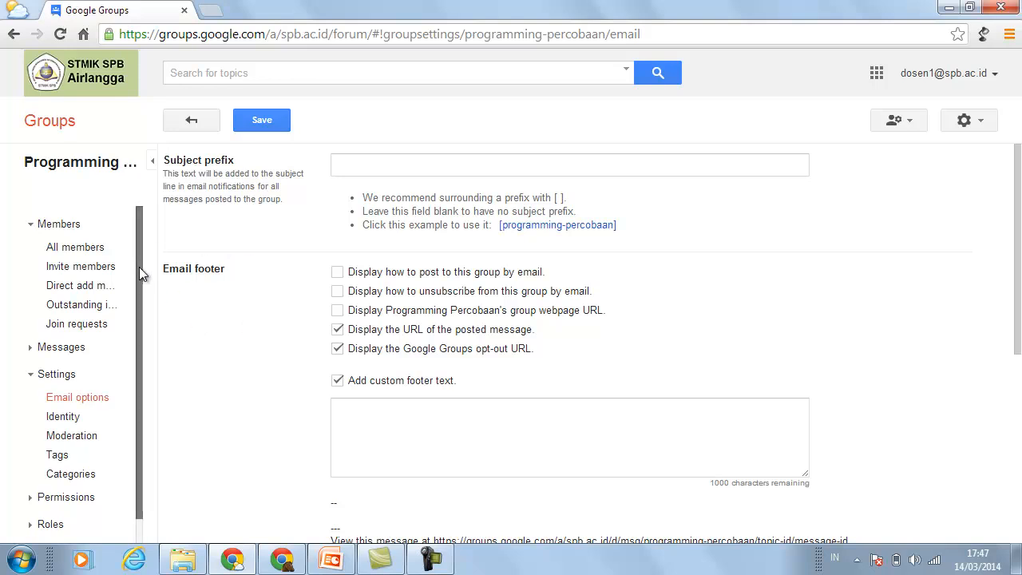
pyautogui.click(337, 329)
pyautogui.click(337, 348)
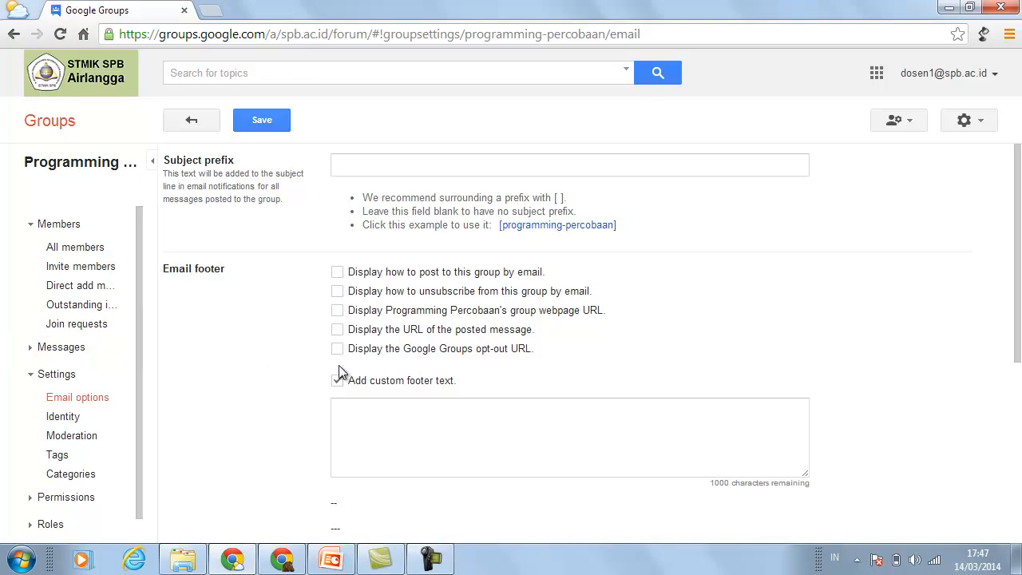
pyautogui.click(338, 381)
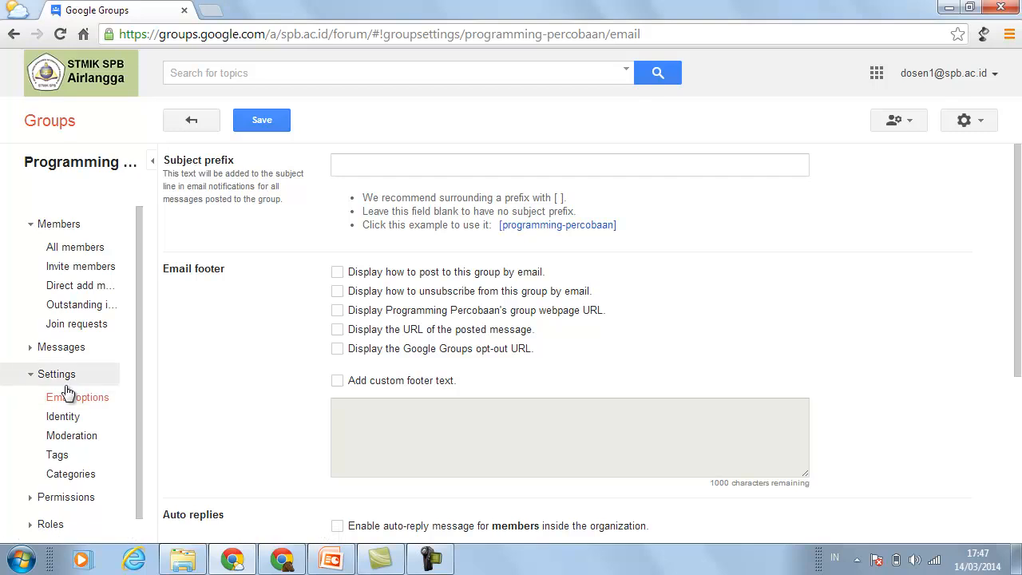
# - Collapse the Settings and Permissions sections and switch to the PowerPoint 'Keuntungan' slide
pyautogui.click(32, 375)
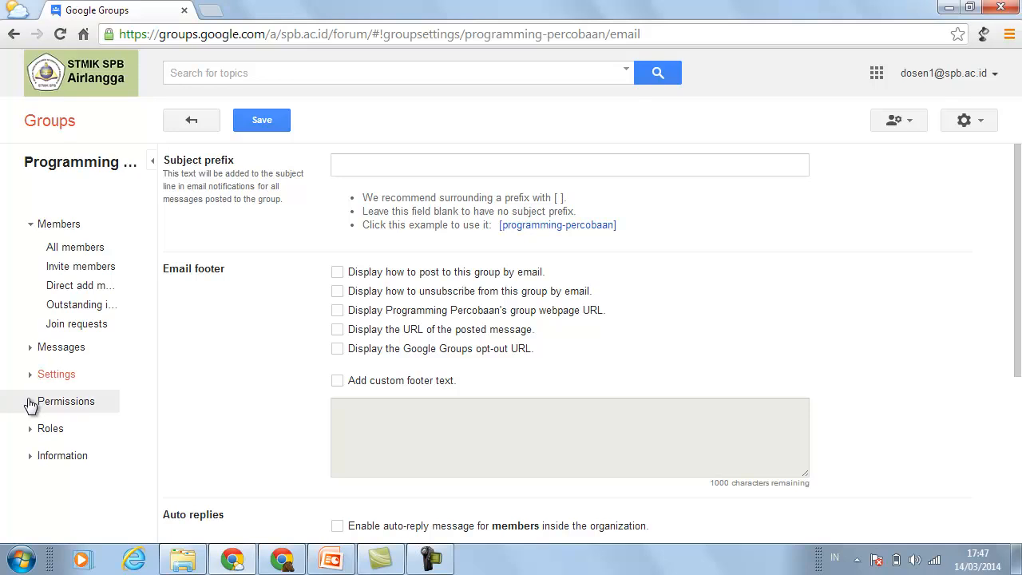
pyautogui.click(30, 402)
pyautogui.click(29, 402)
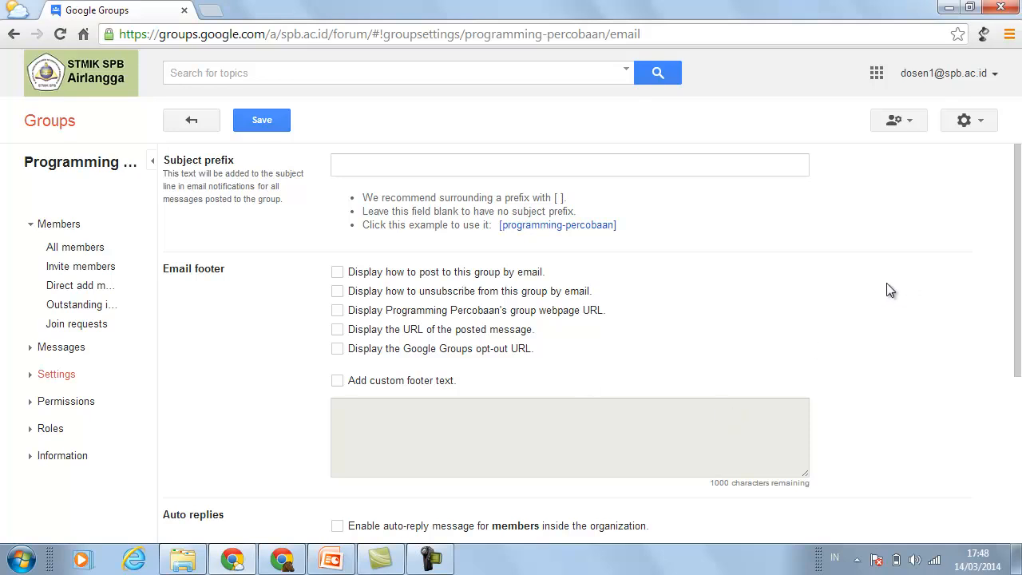
pyautogui.click(332, 558)
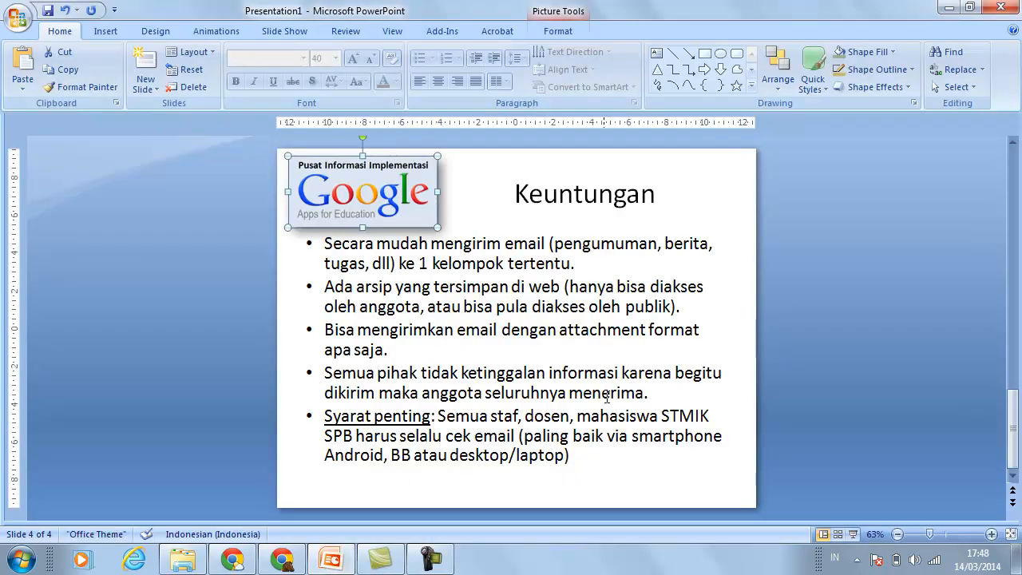